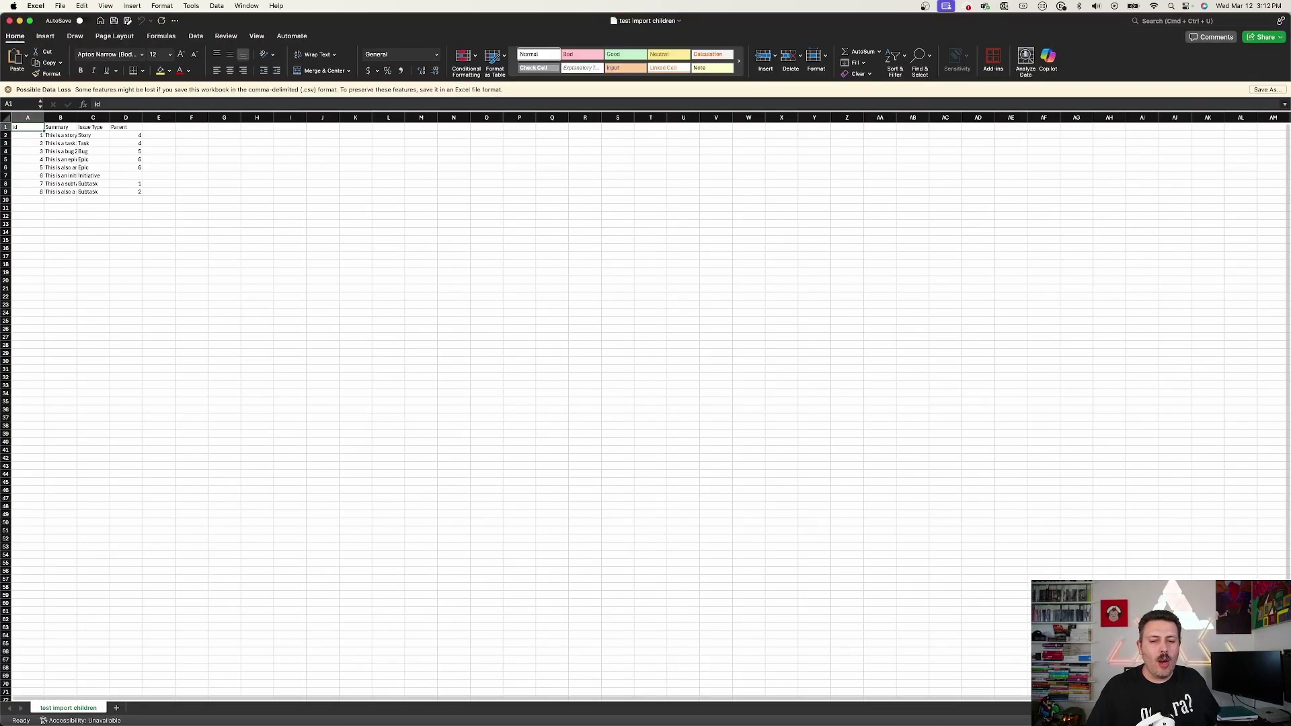
Step: Widen the Summary column, then highlight the id, summary, issue type and Parent columns in turn
scroll(980, 584, up, 10)
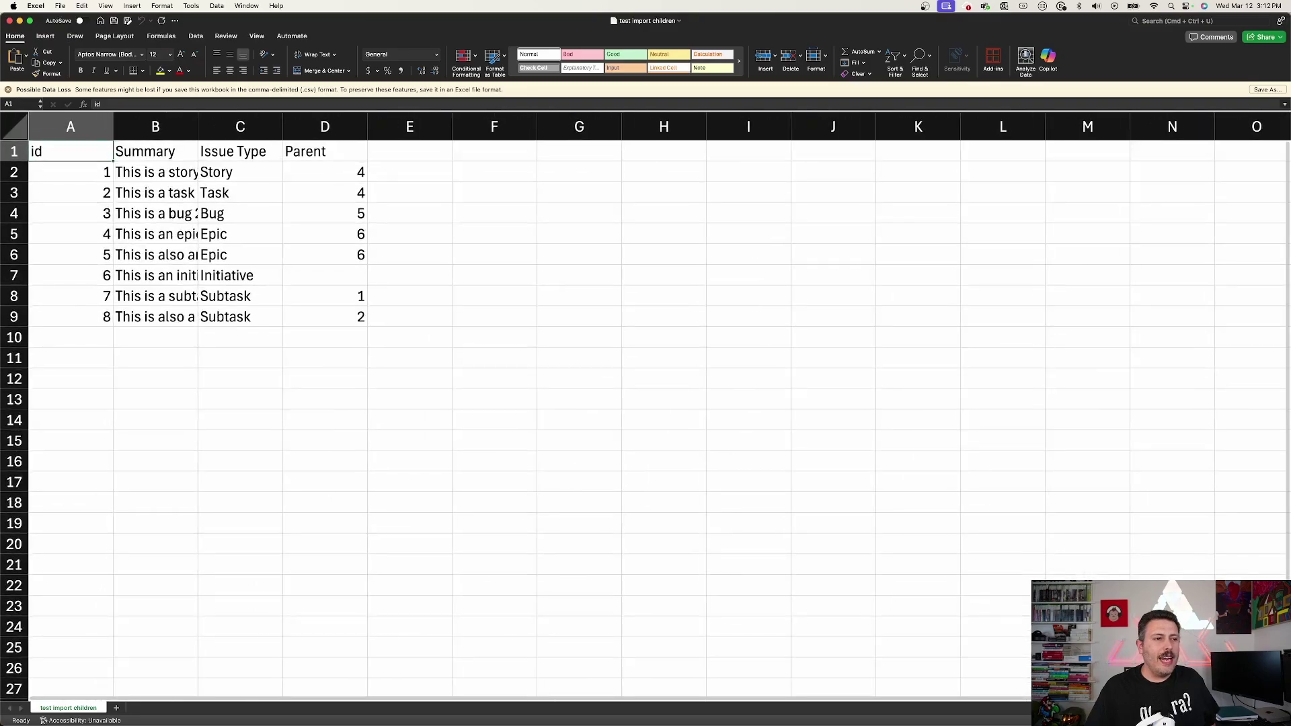
drag(205, 130, 417, 128)
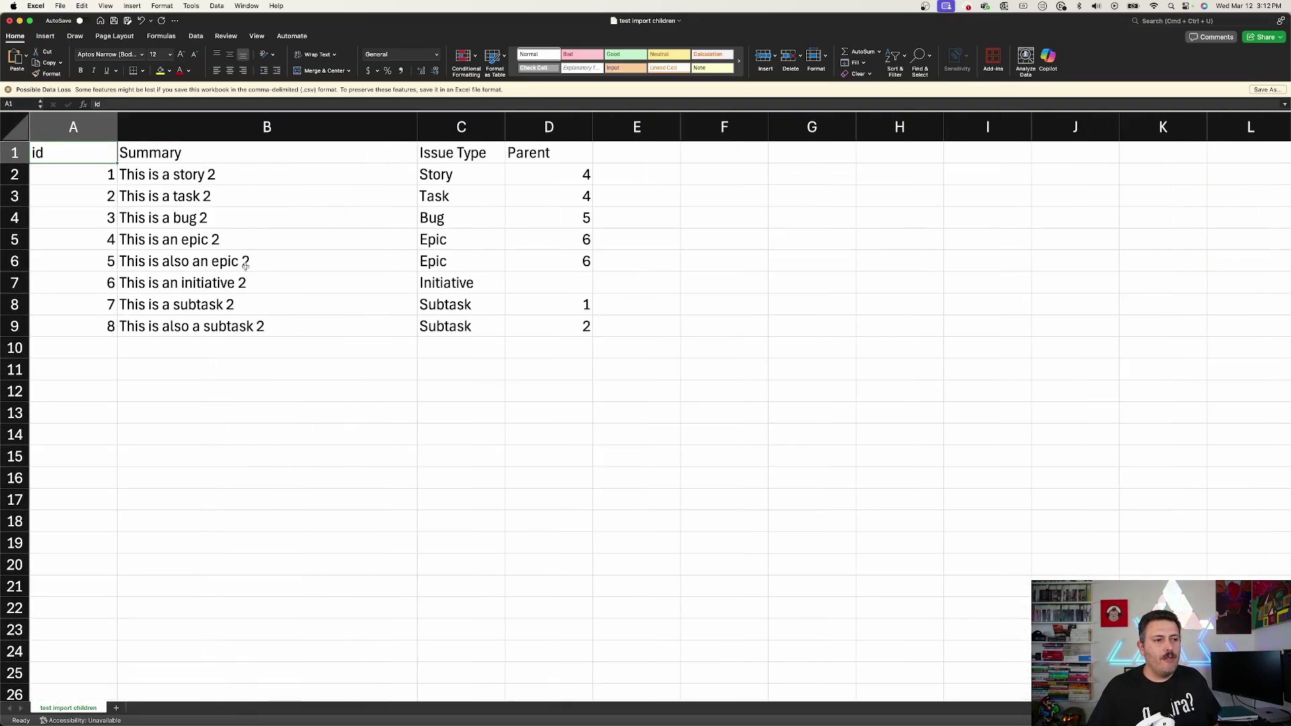
click(77, 132)
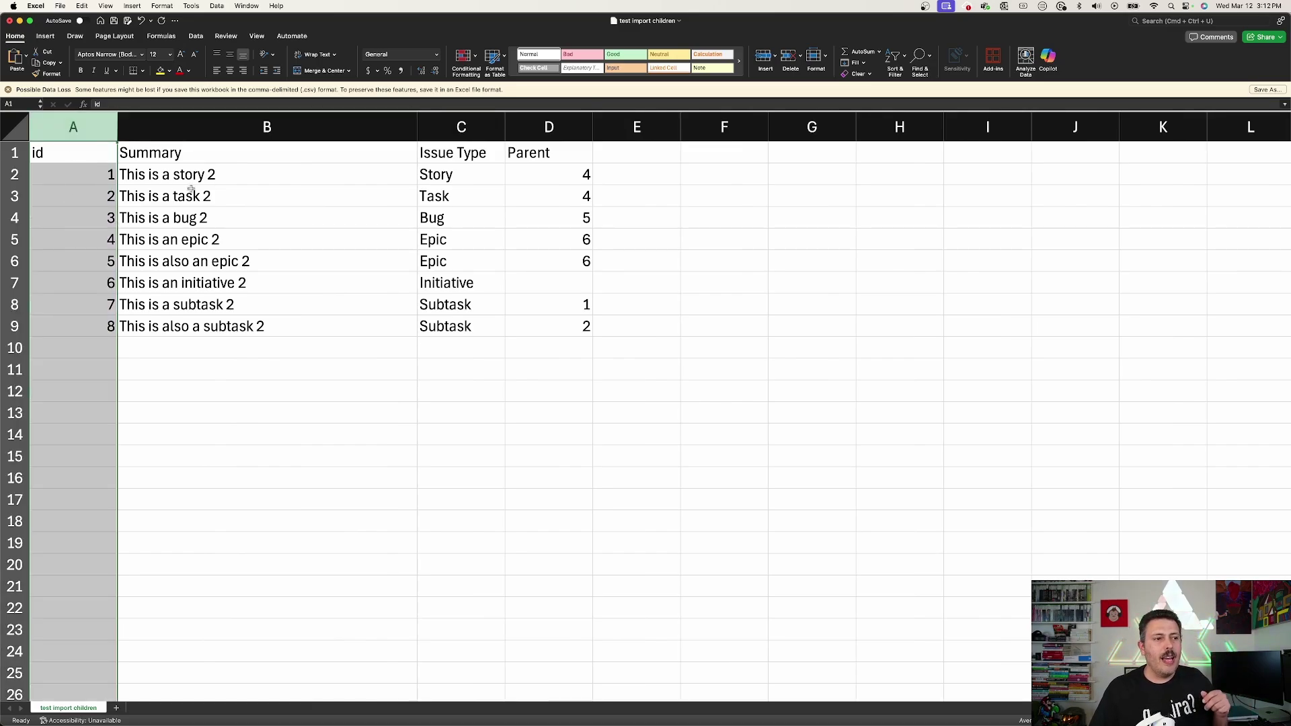
drag(285, 180, 298, 326)
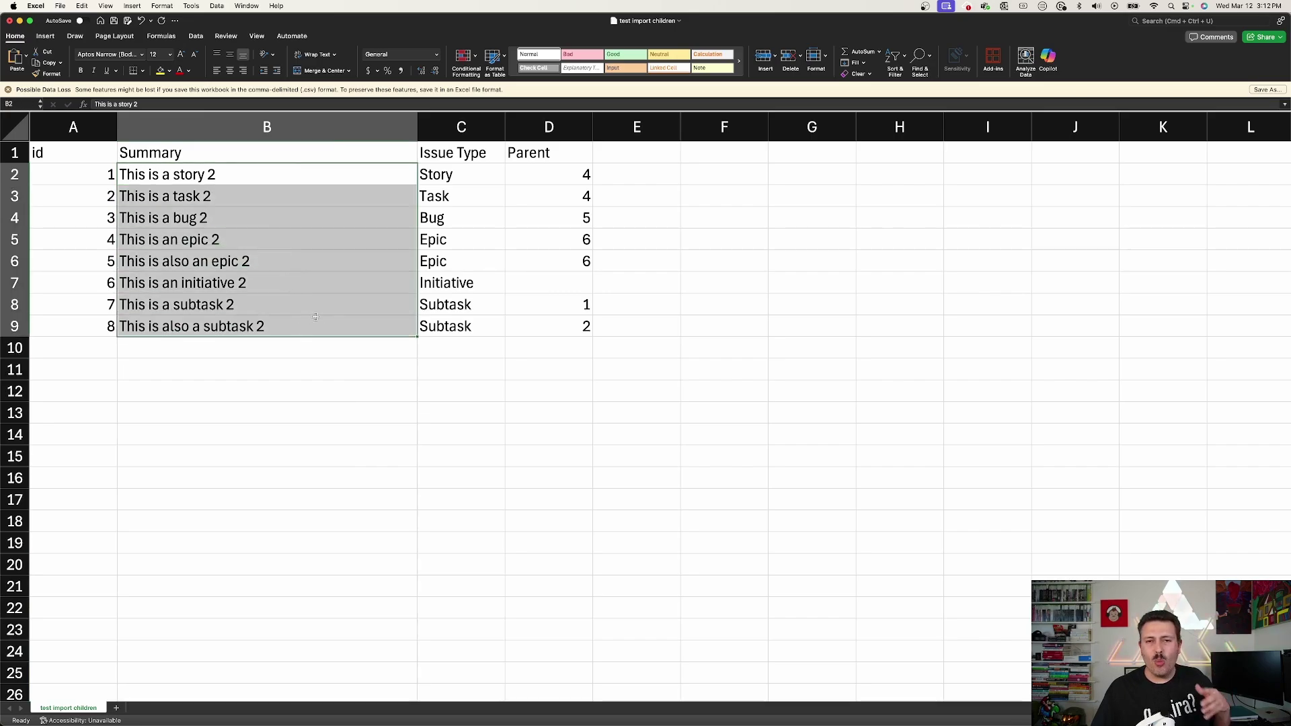
drag(483, 173, 470, 305)
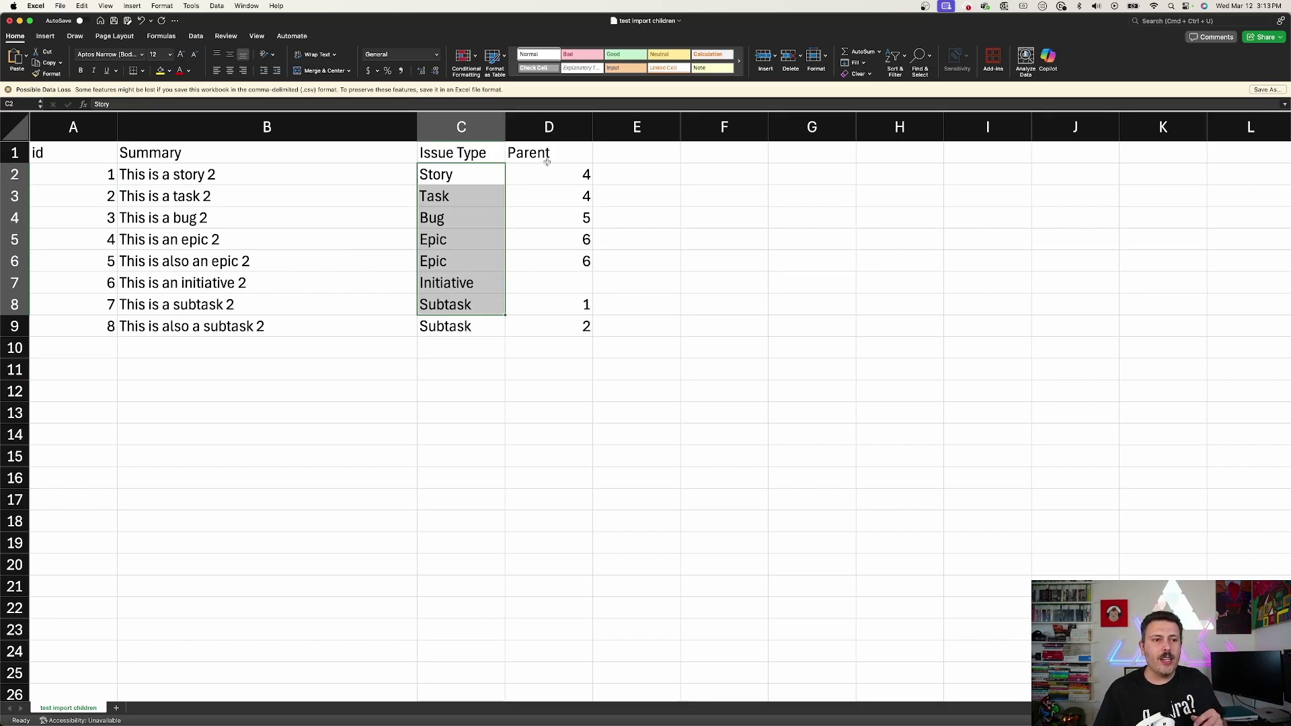
drag(556, 174, 553, 327)
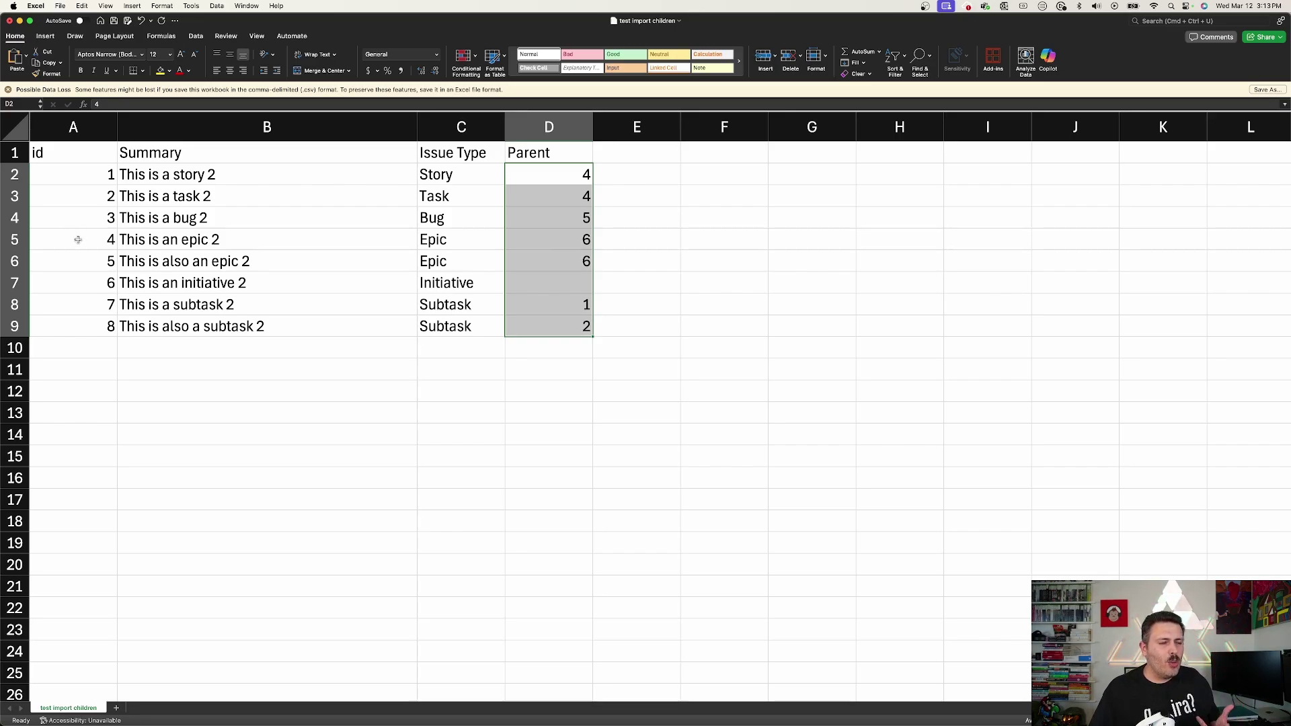
Step: Highlight the initiative, epic ids 4 and 5, and the Parent values pointing to them
click(434, 279)
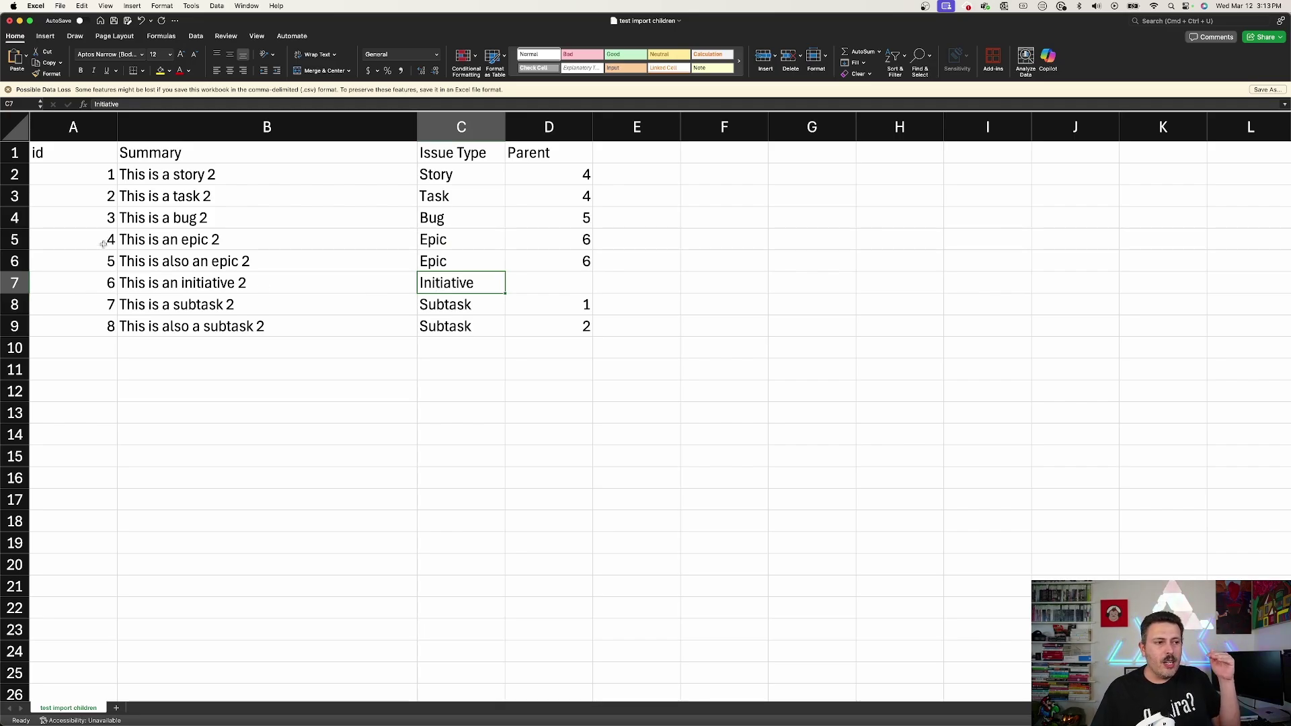
drag(103, 243, 104, 263)
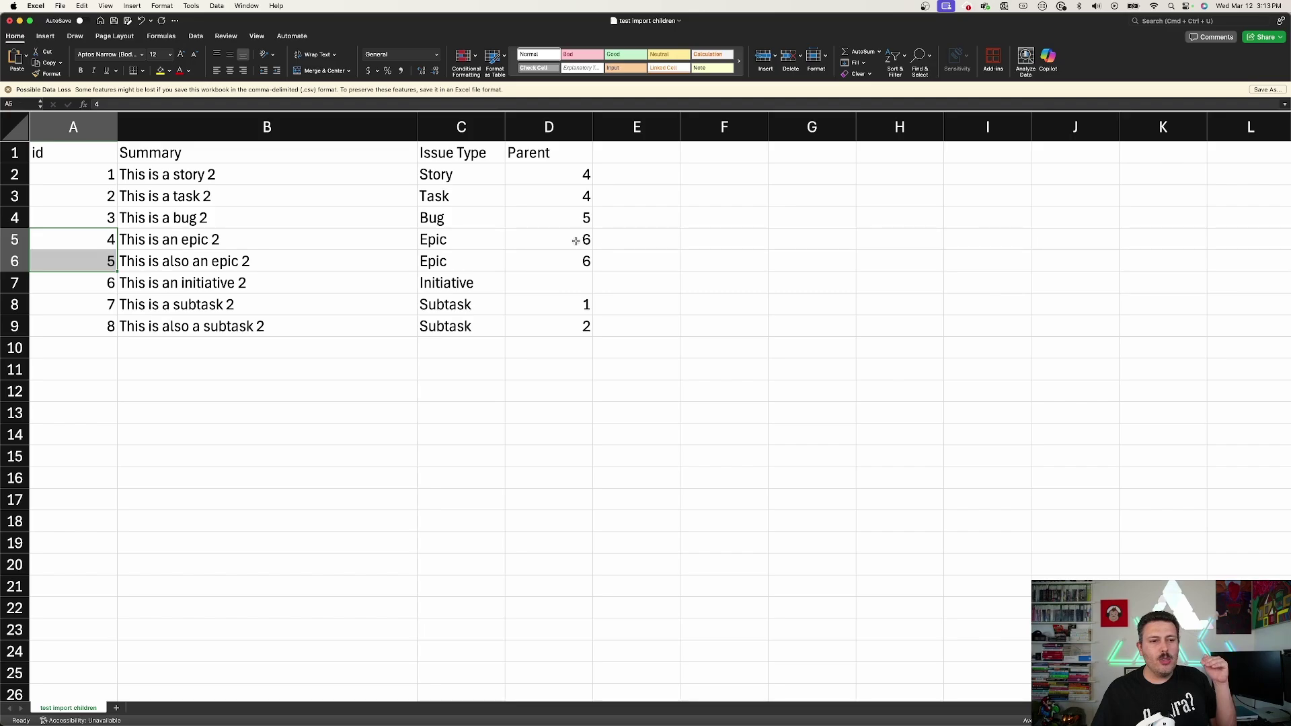
drag(575, 238, 580, 269)
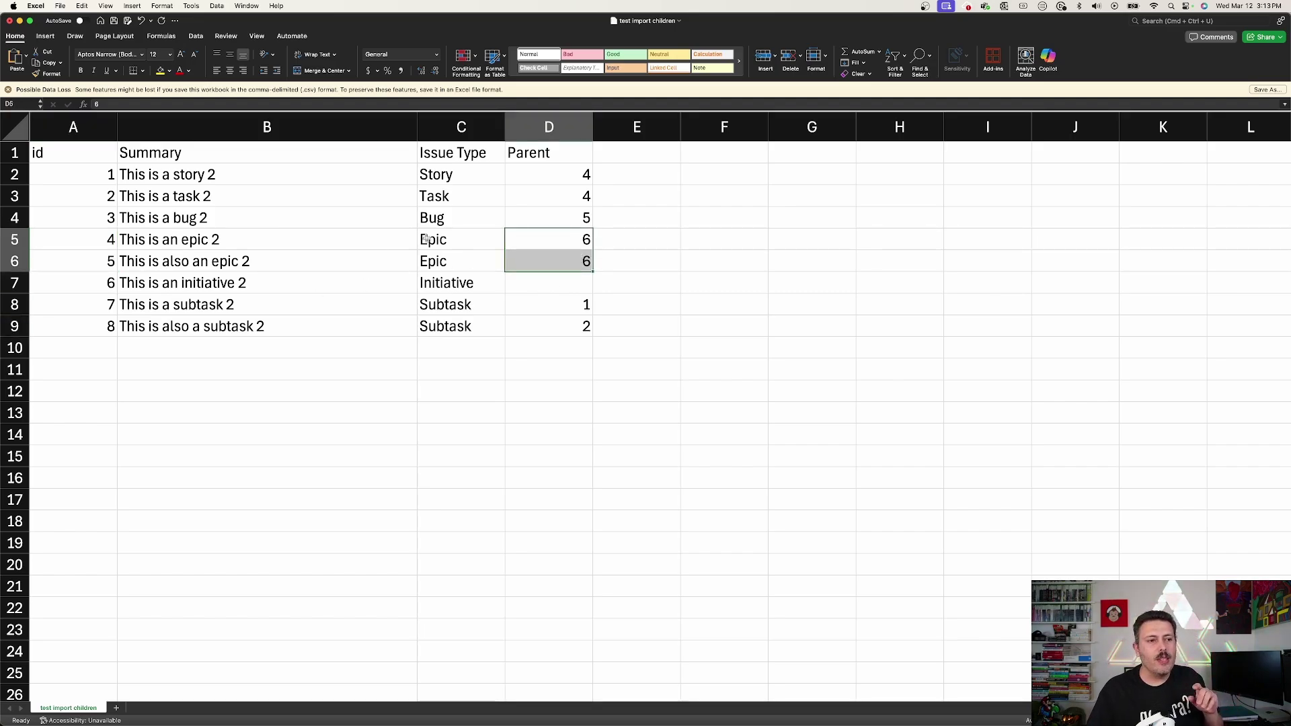
click(162, 244)
click(86, 235)
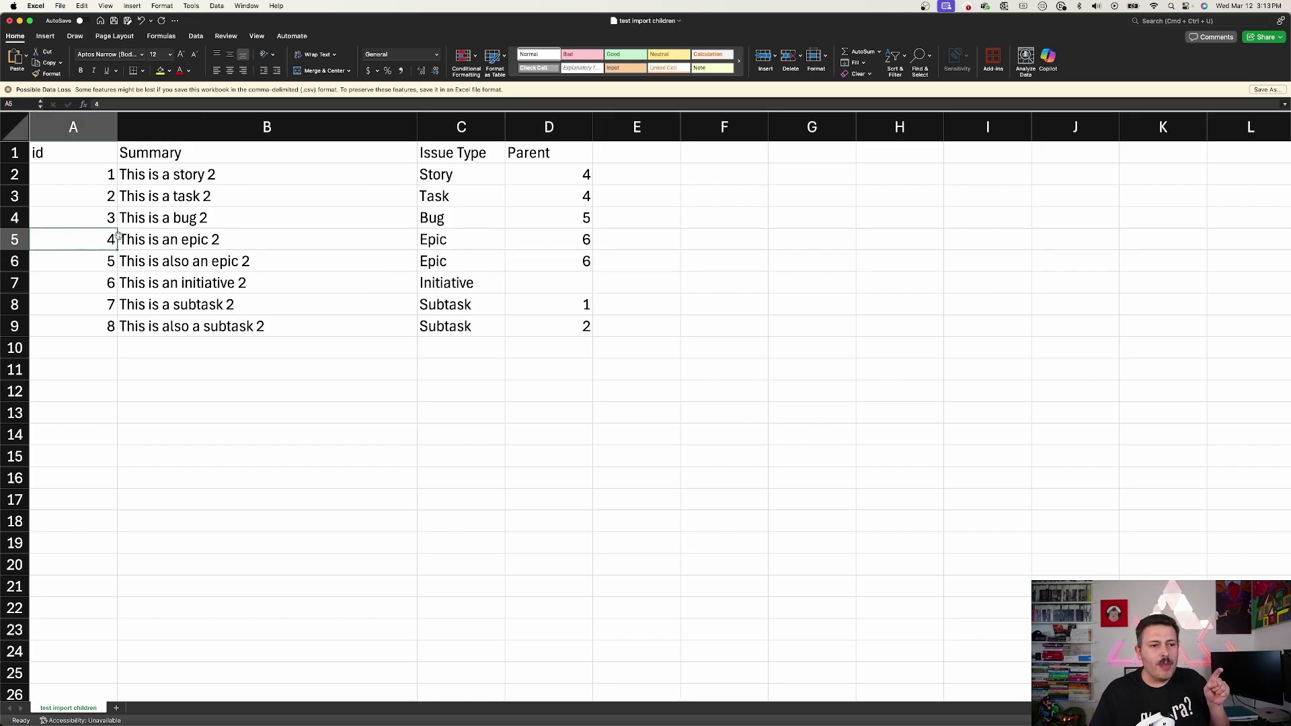
drag(557, 171, 560, 194)
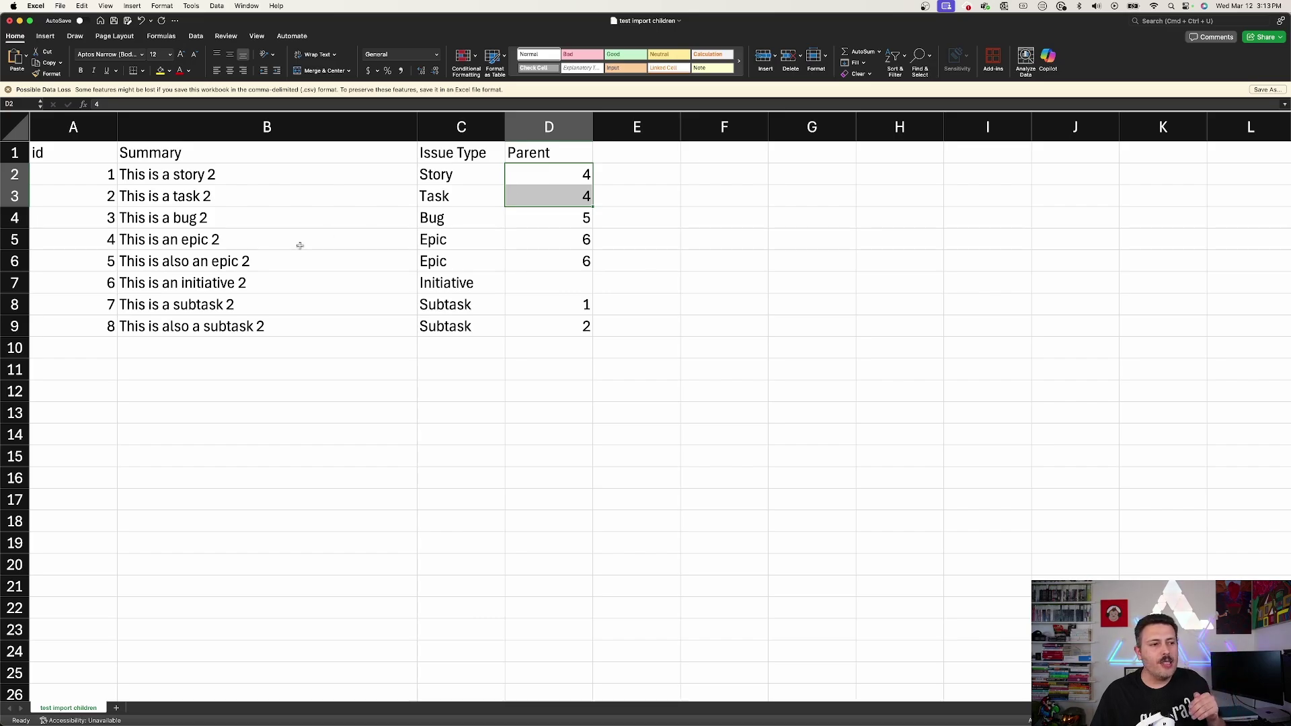
click(173, 263)
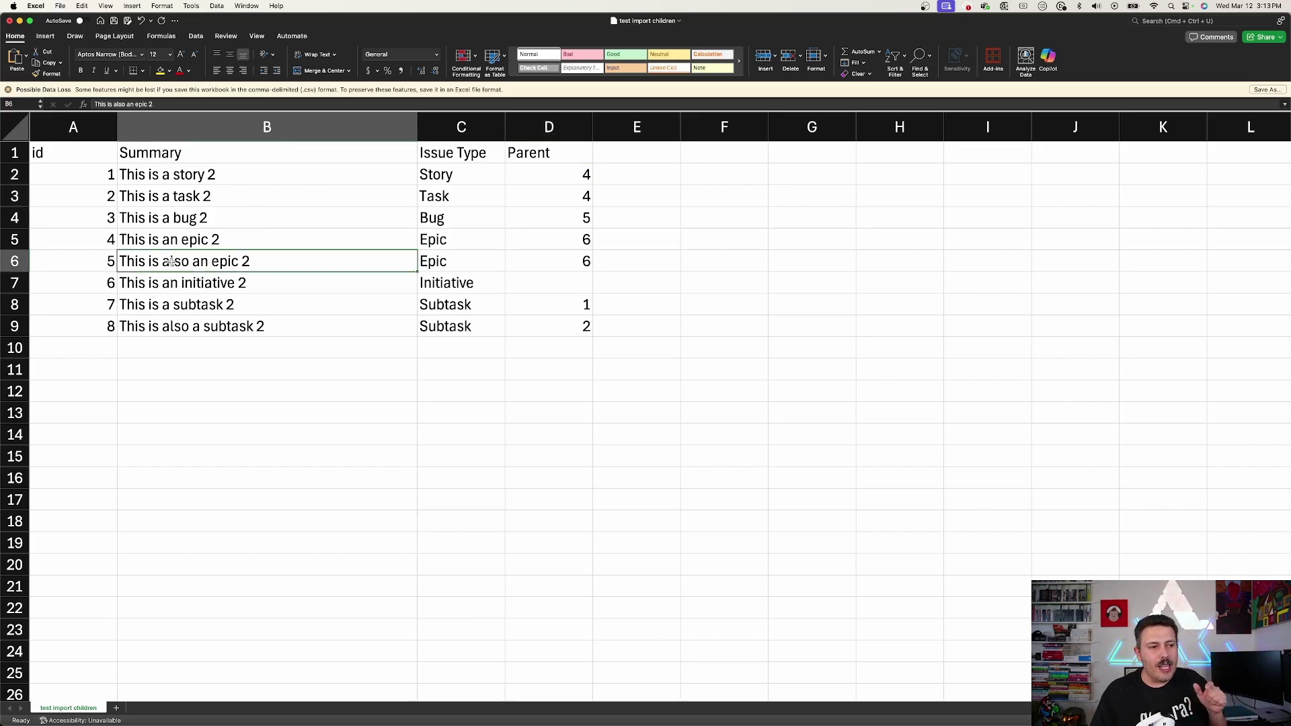
click(82, 261)
click(555, 217)
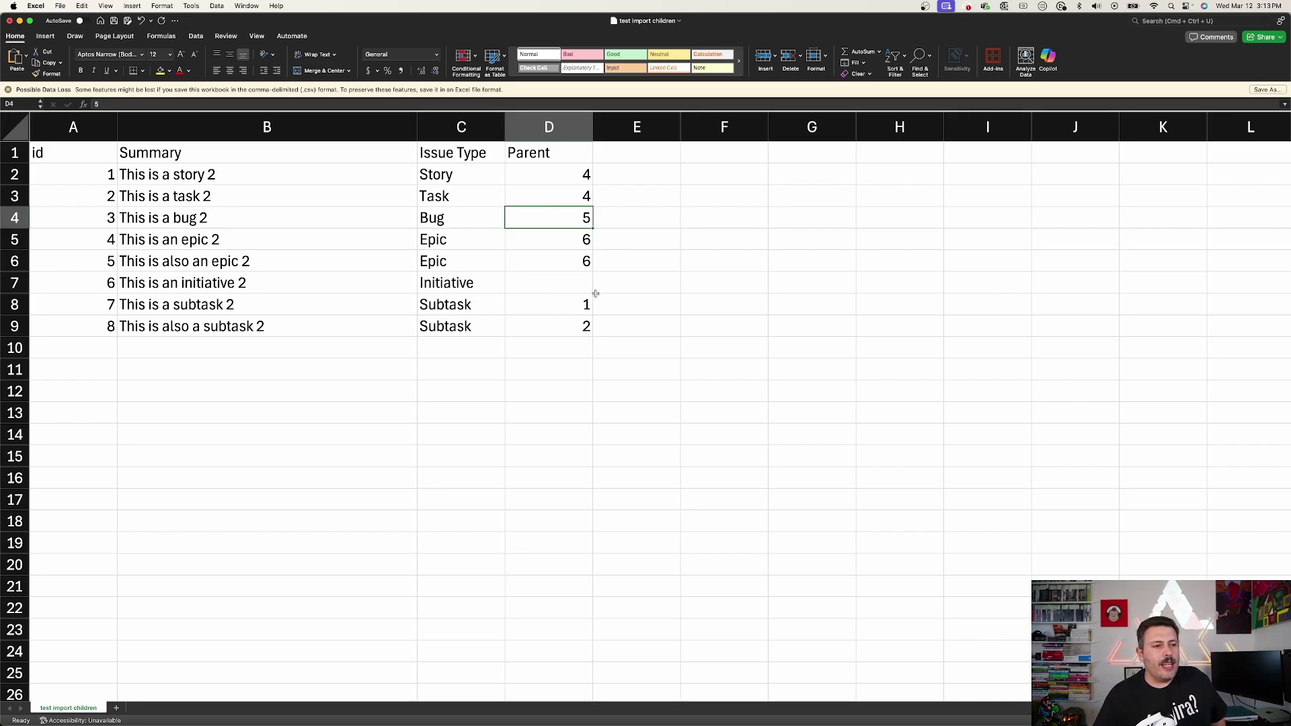
Step: Highlight the two subtask rows, then save and close the test import children workbook
drag(156, 306, 91, 323)
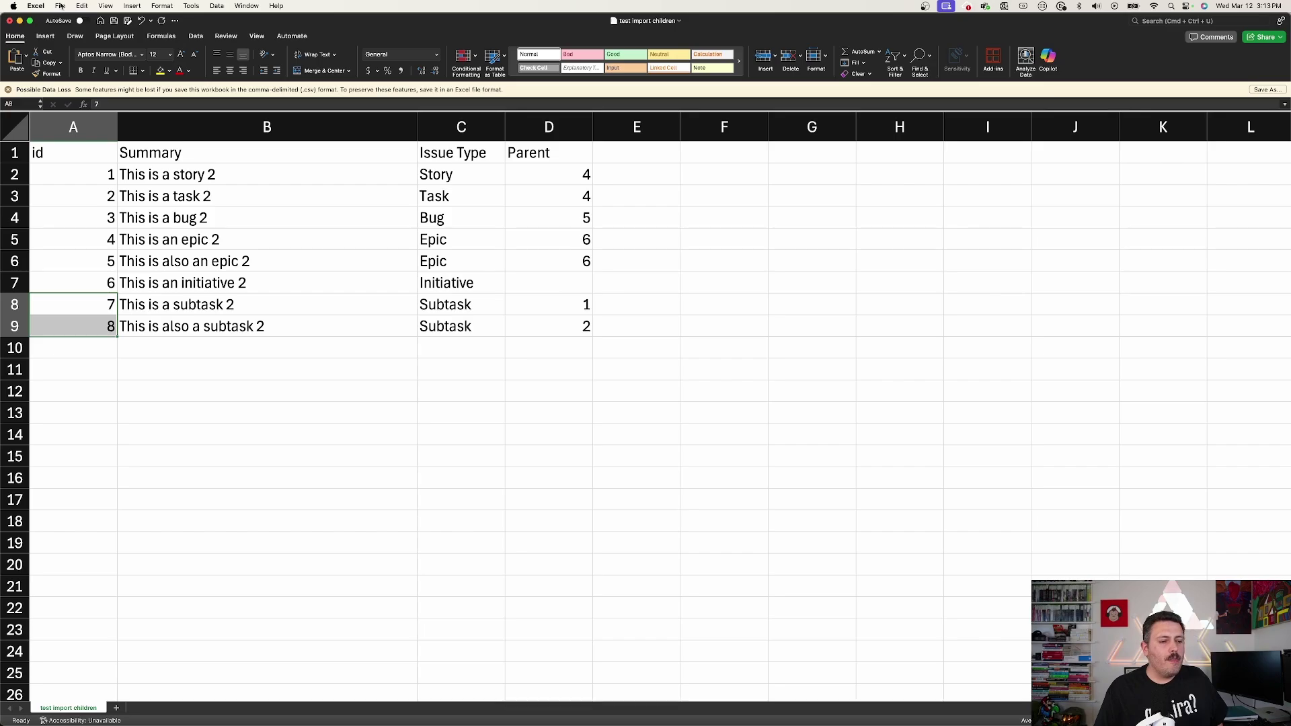
key(super+s)
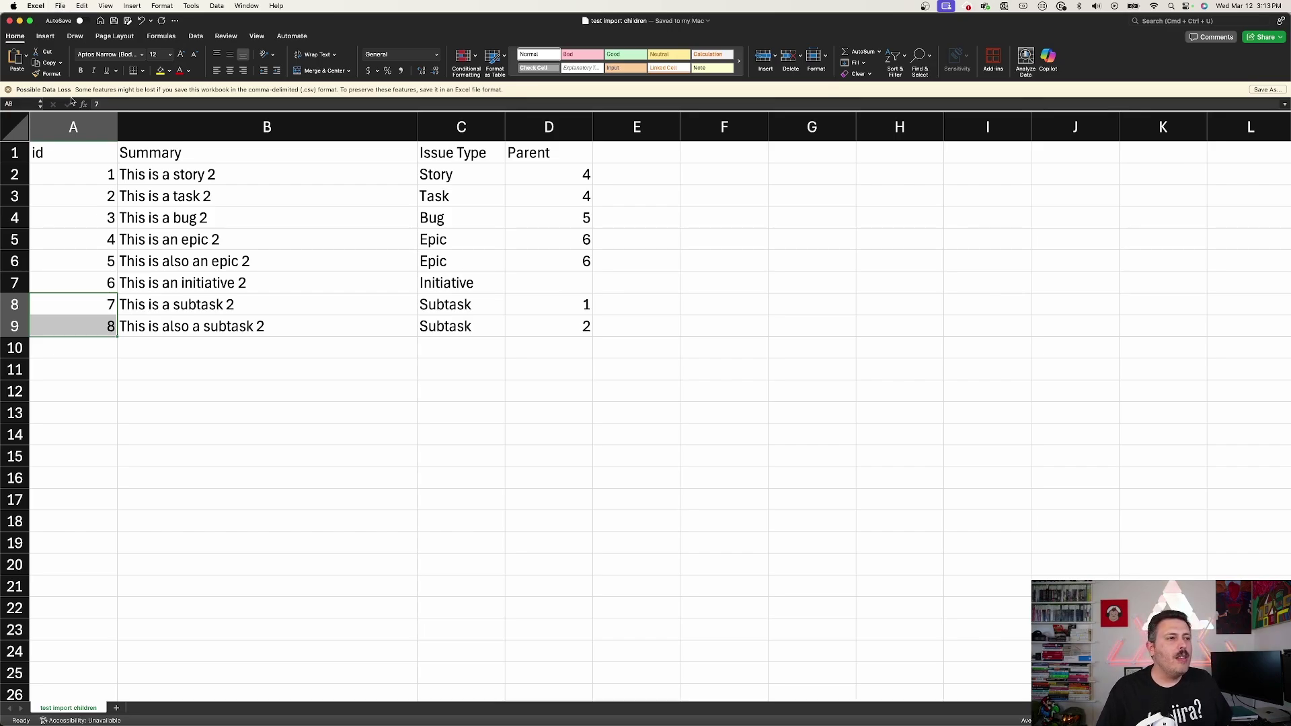
click(12, 23)
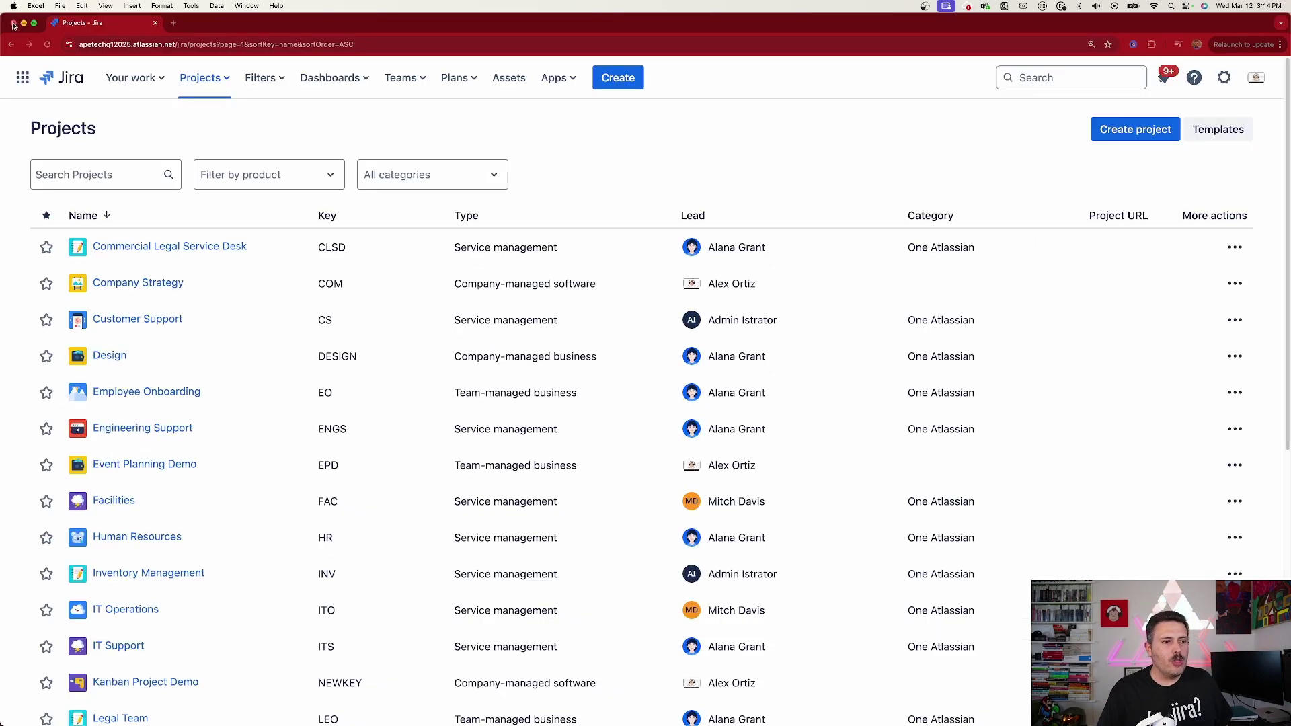
Step: Go from Jira's system settings to the External System Import page and its CSV option
click(1223, 78)
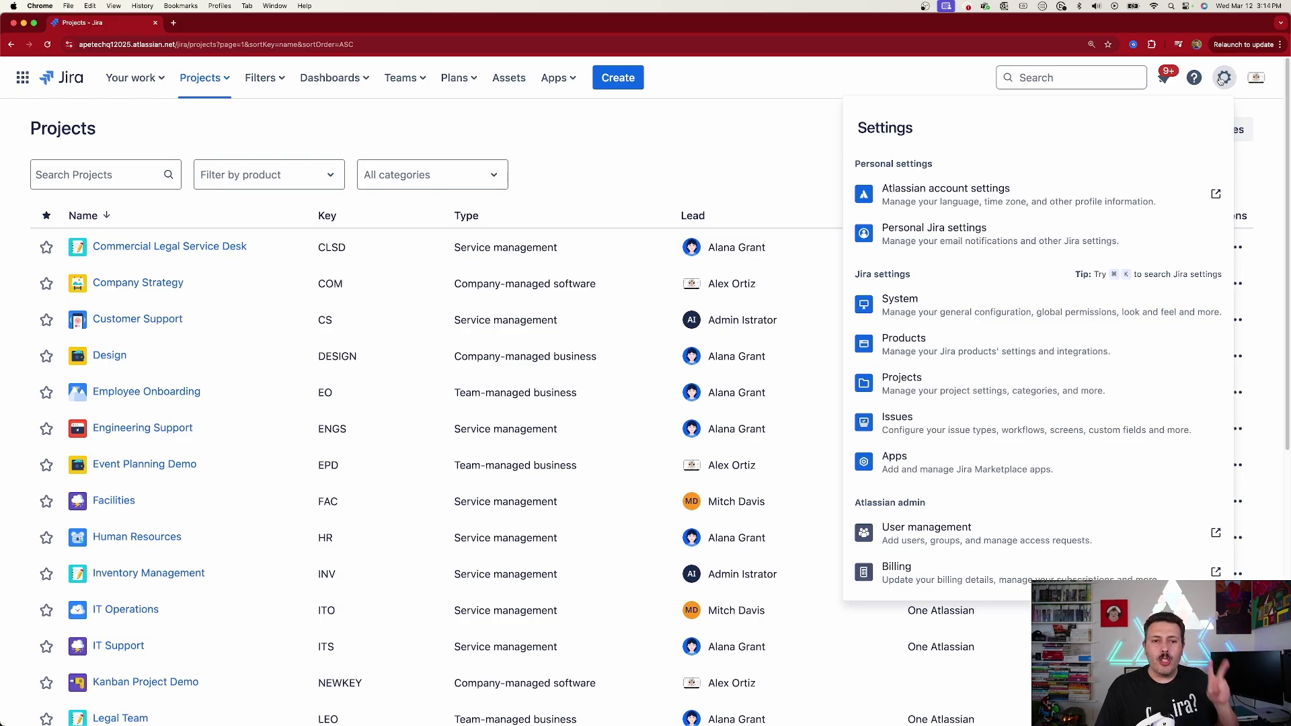
click(977, 310)
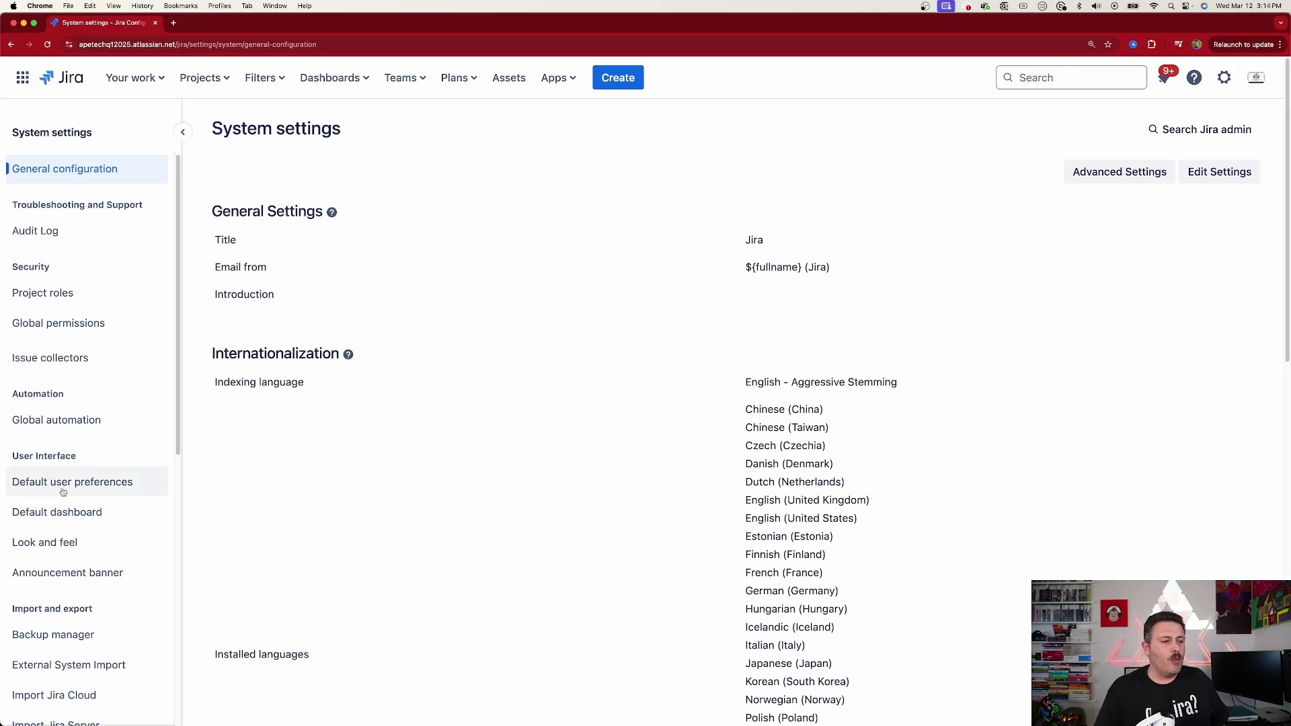
scroll(67, 481, down, 3)
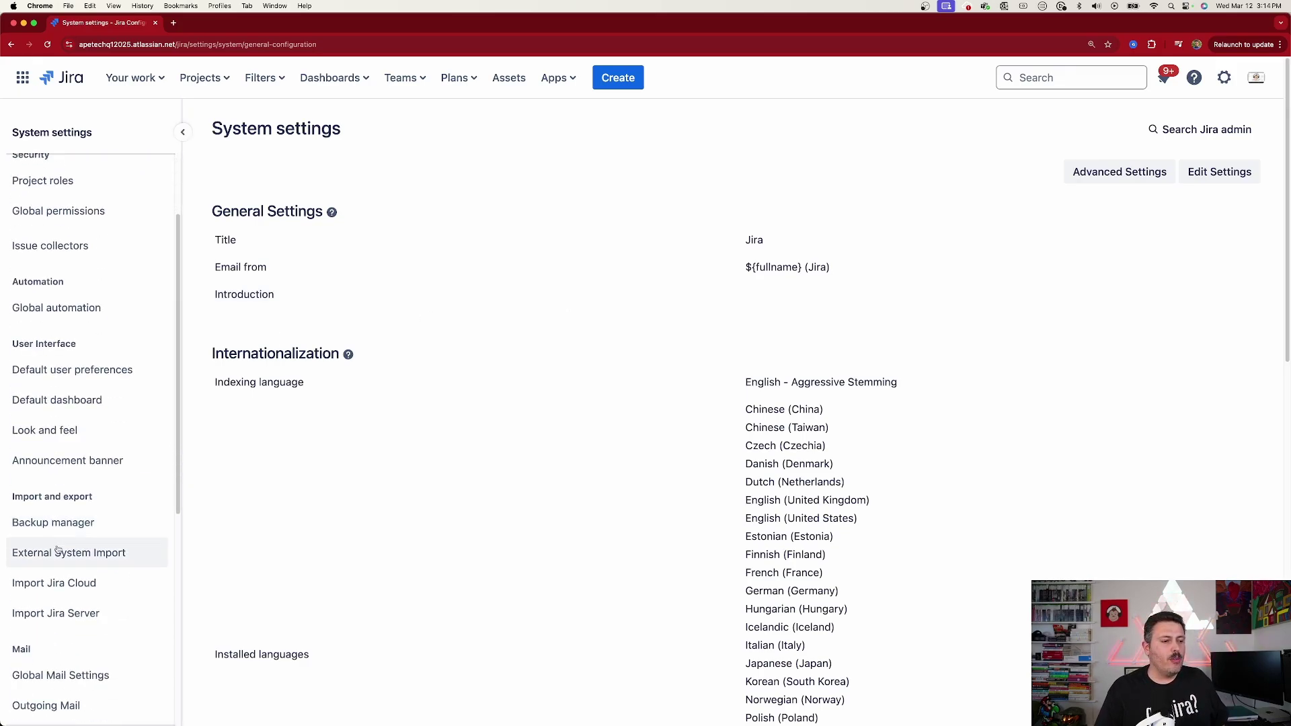
click(1224, 78)
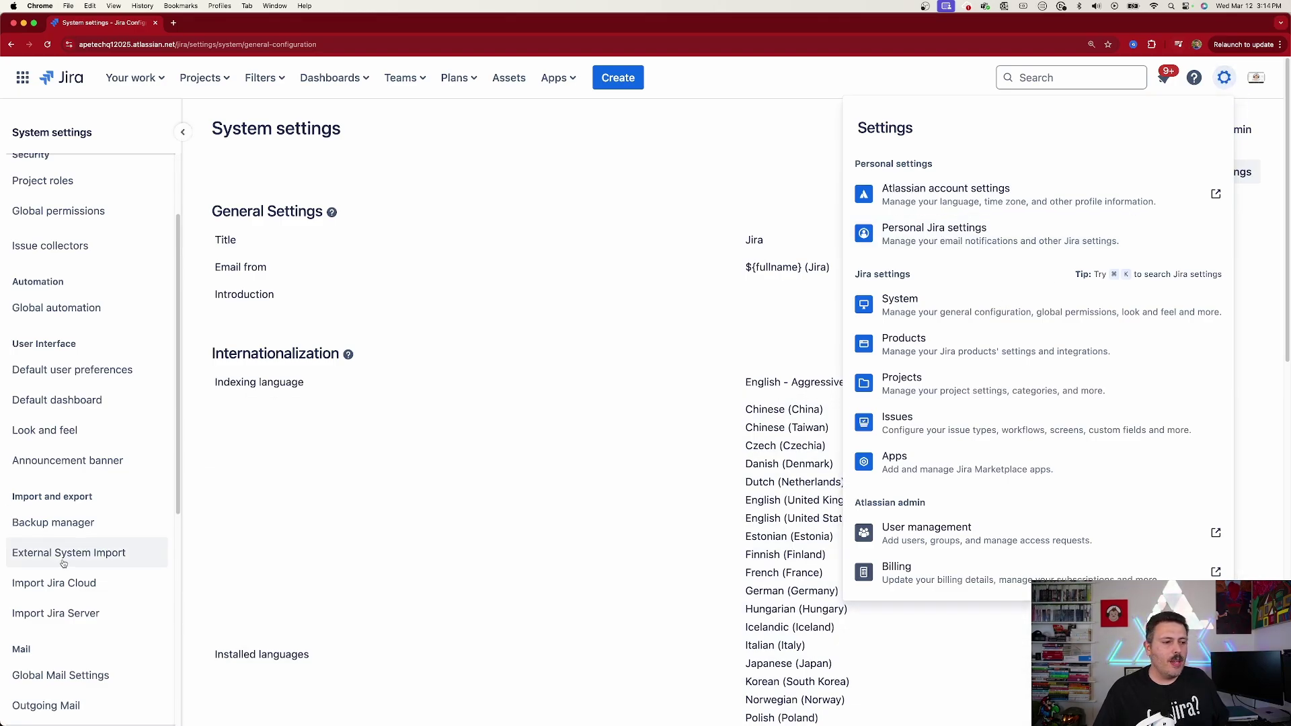
click(61, 557)
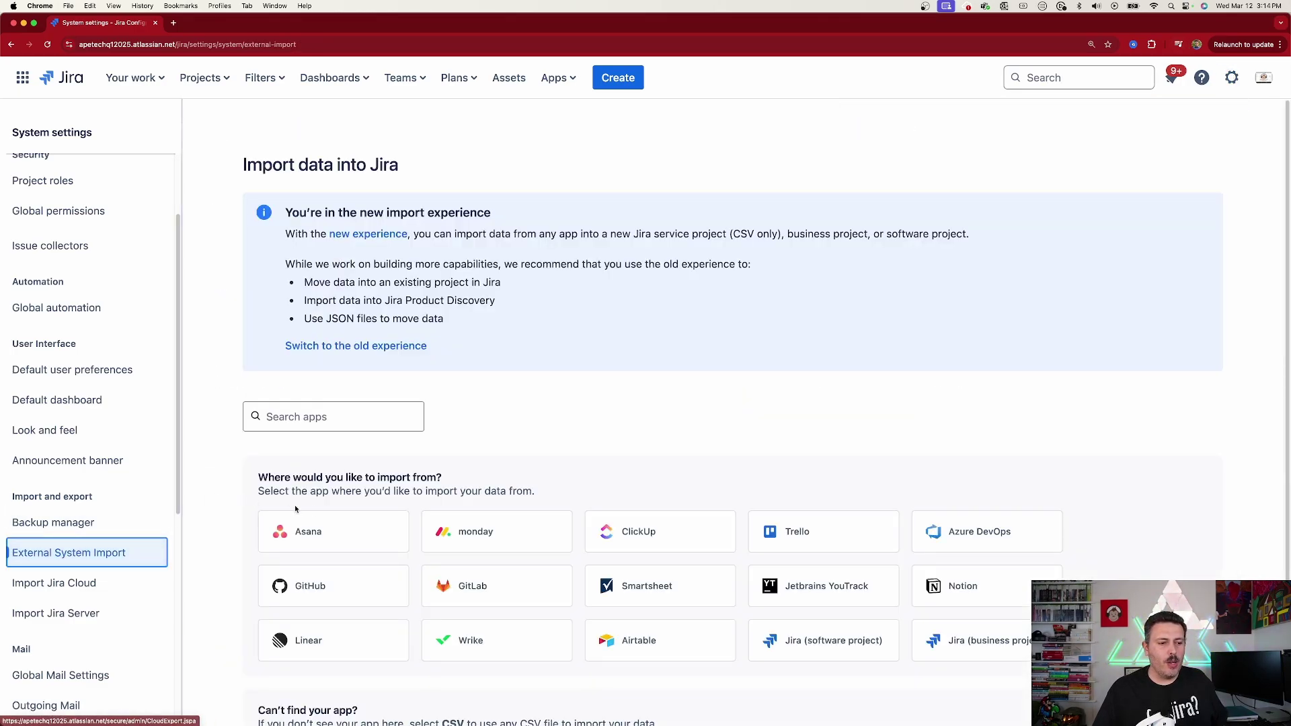
scroll(320, 617, down, 3)
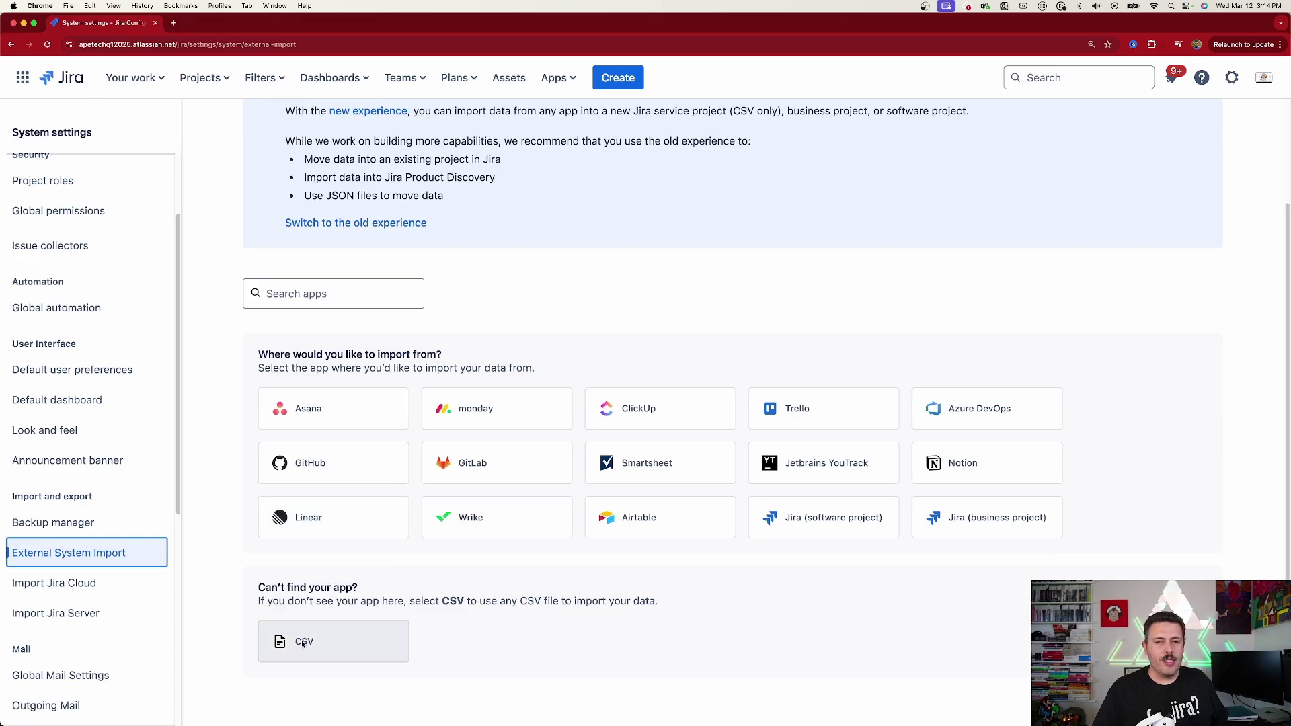
Step: Choose CSV as the import source under 'Can't find your app?'
click(302, 643)
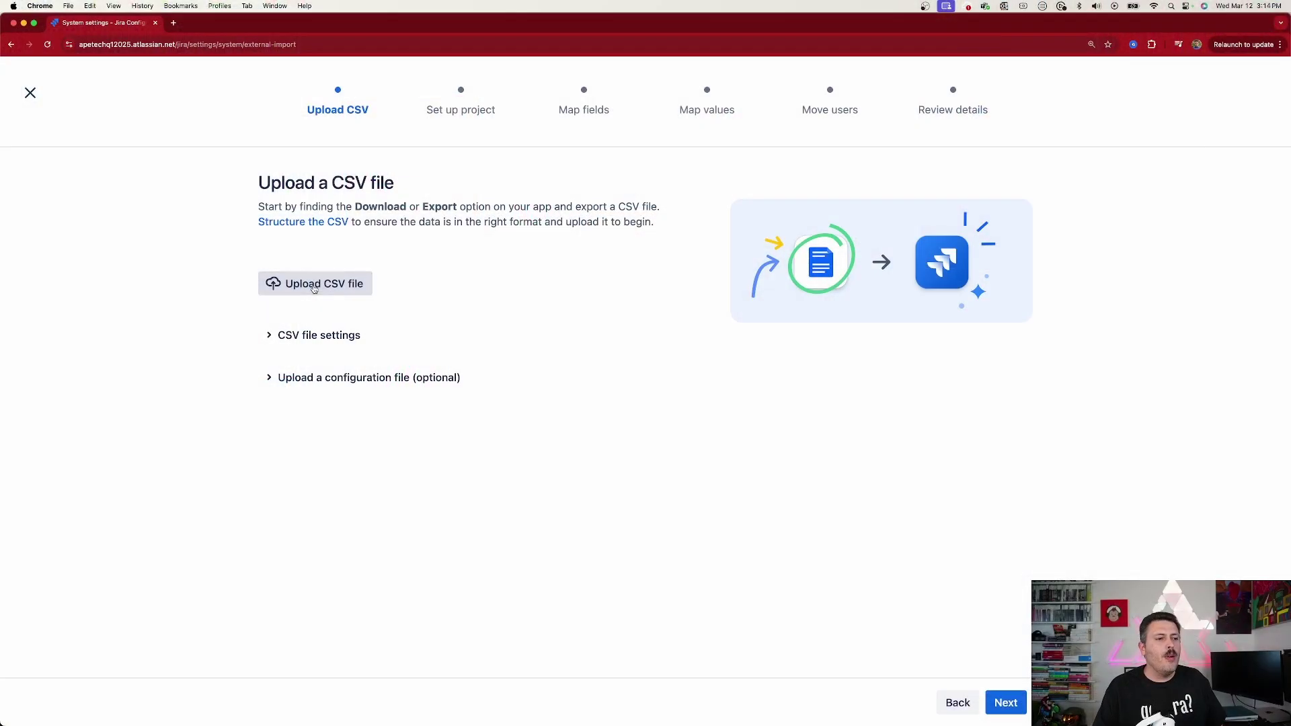
Step: Upload test import children.csv, check its UTF-8 and comma settings, and continue to project setup
click(312, 288)
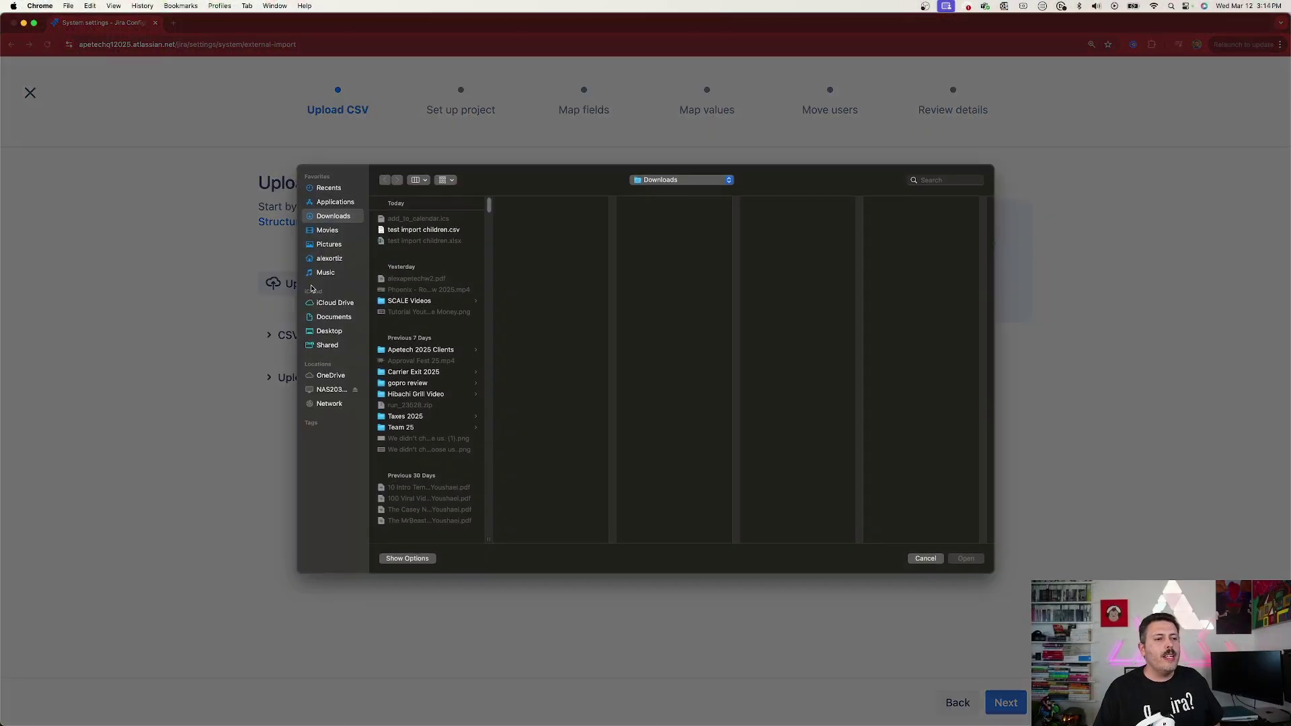
click(411, 232)
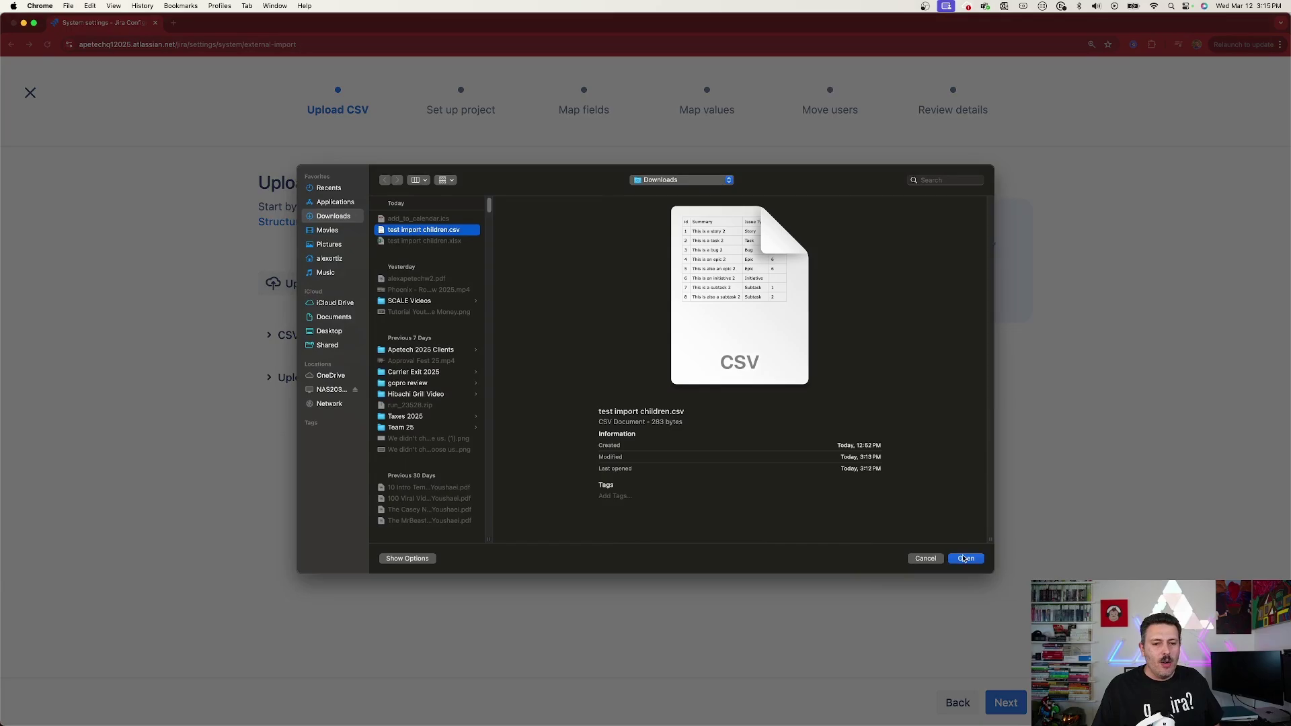
click(965, 558)
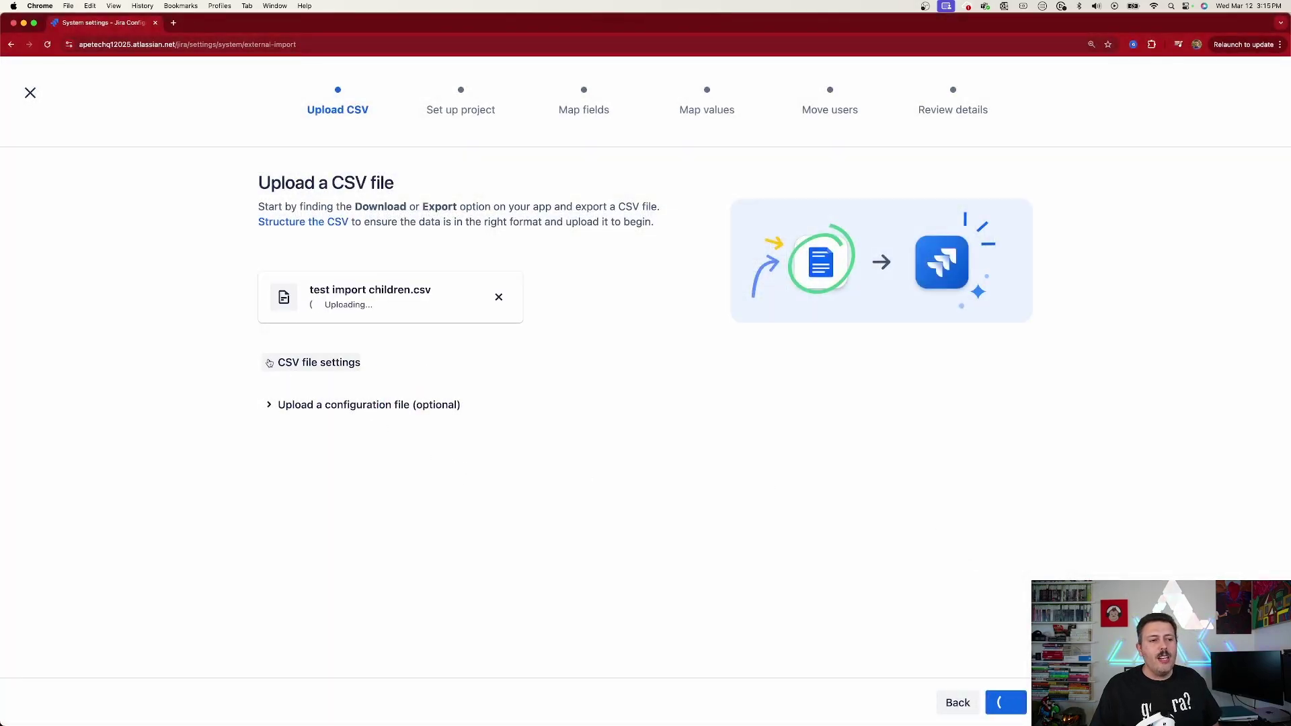
click(295, 365)
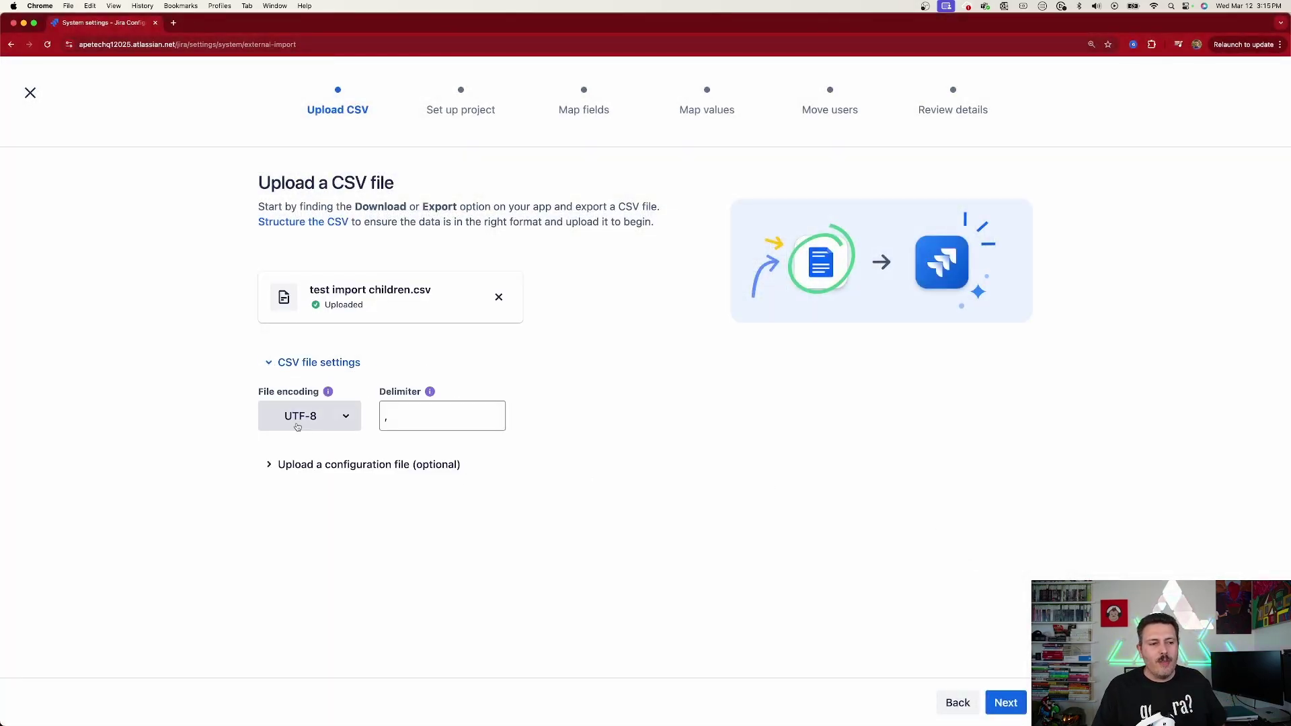
click(271, 463)
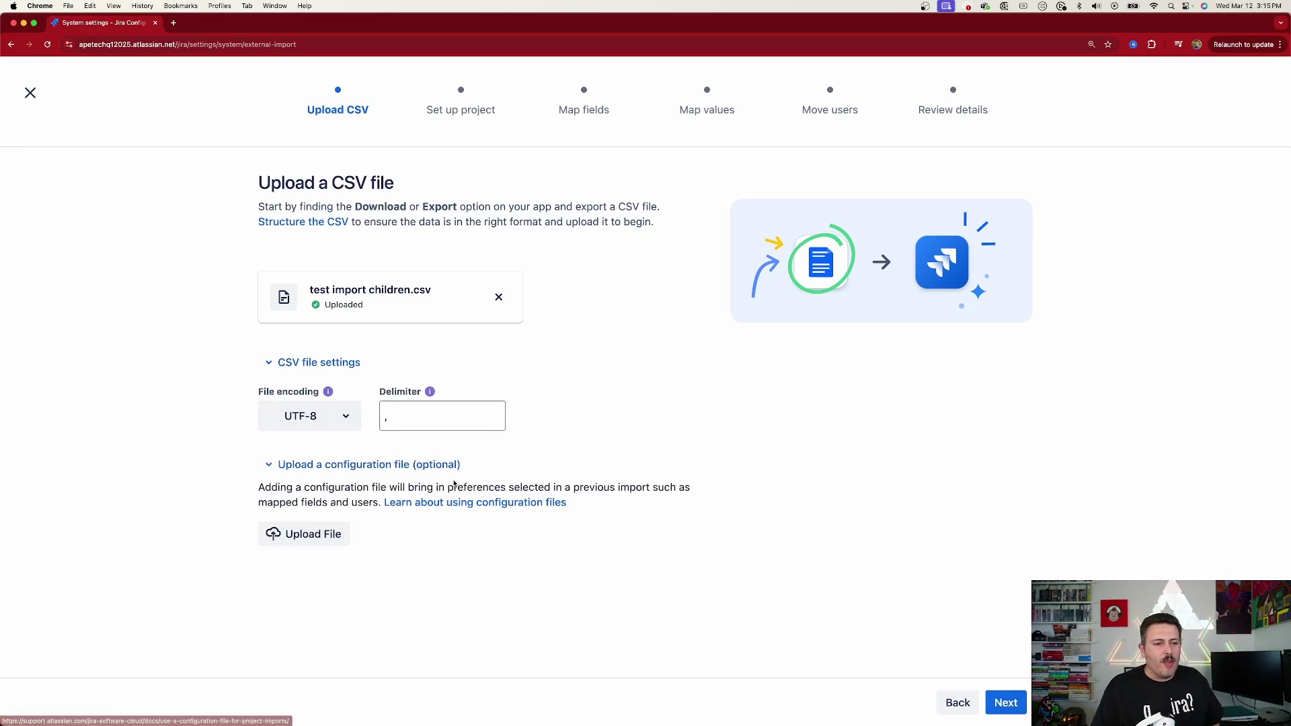
click(1006, 703)
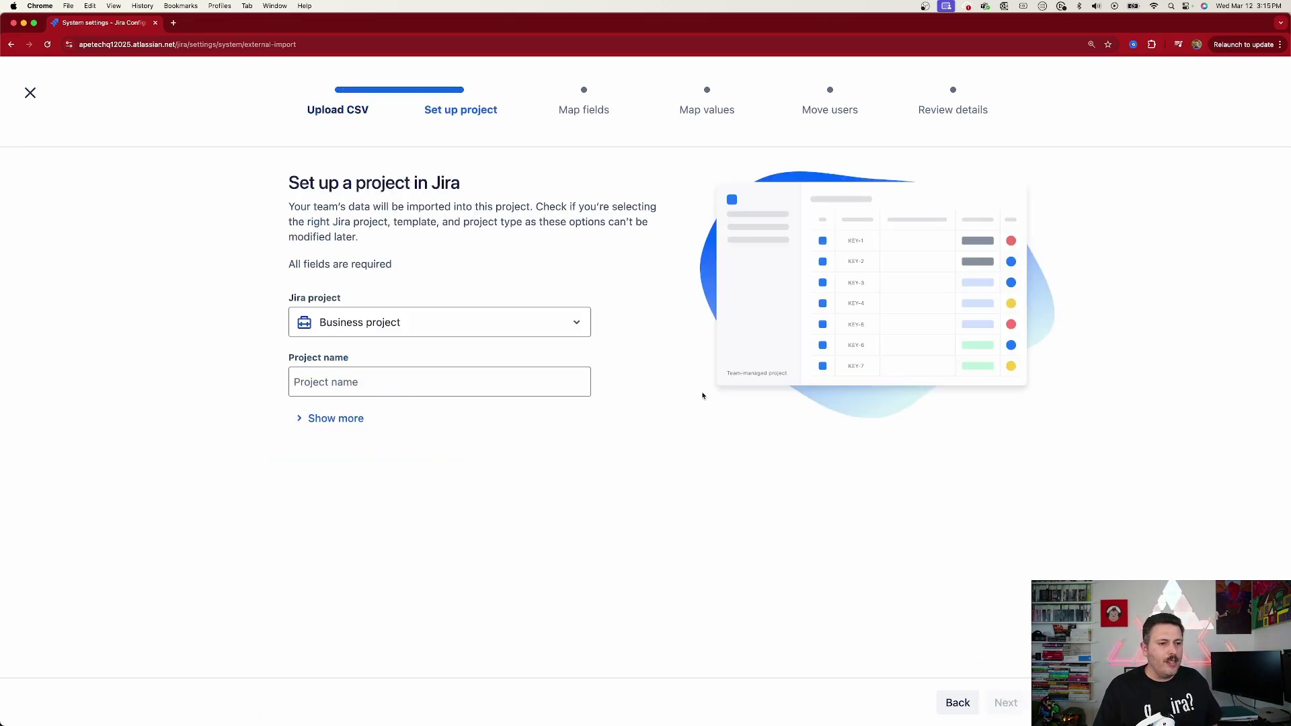
Step: Set the target as a company-managed Scrum software project 'DEmo import 1' (key DI1) and continue
click(379, 327)
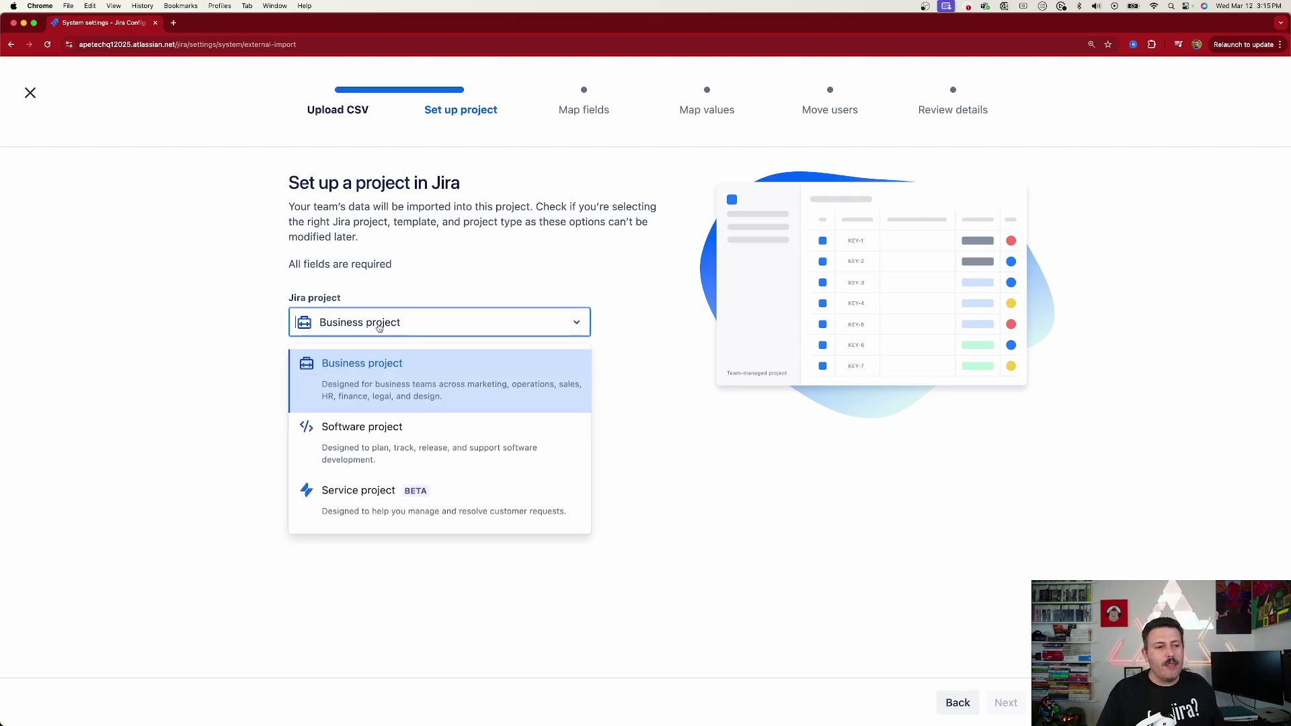
click(325, 427)
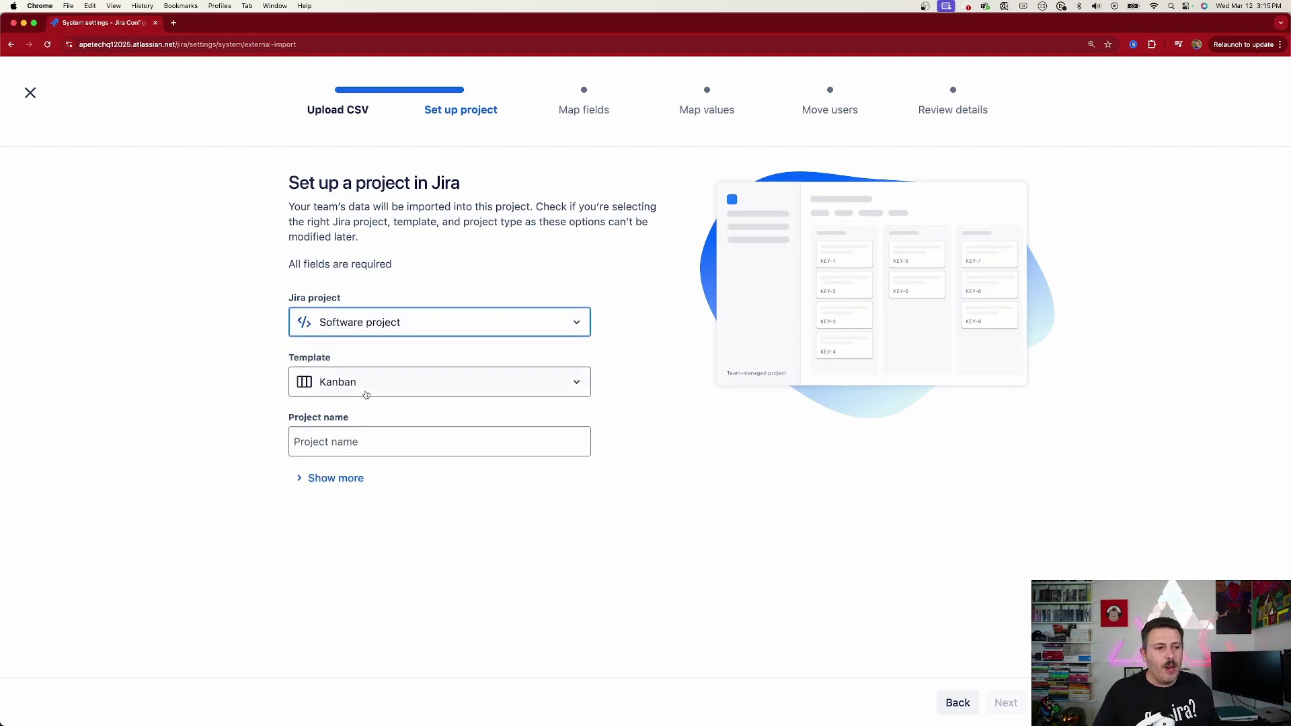
click(366, 395)
click(368, 453)
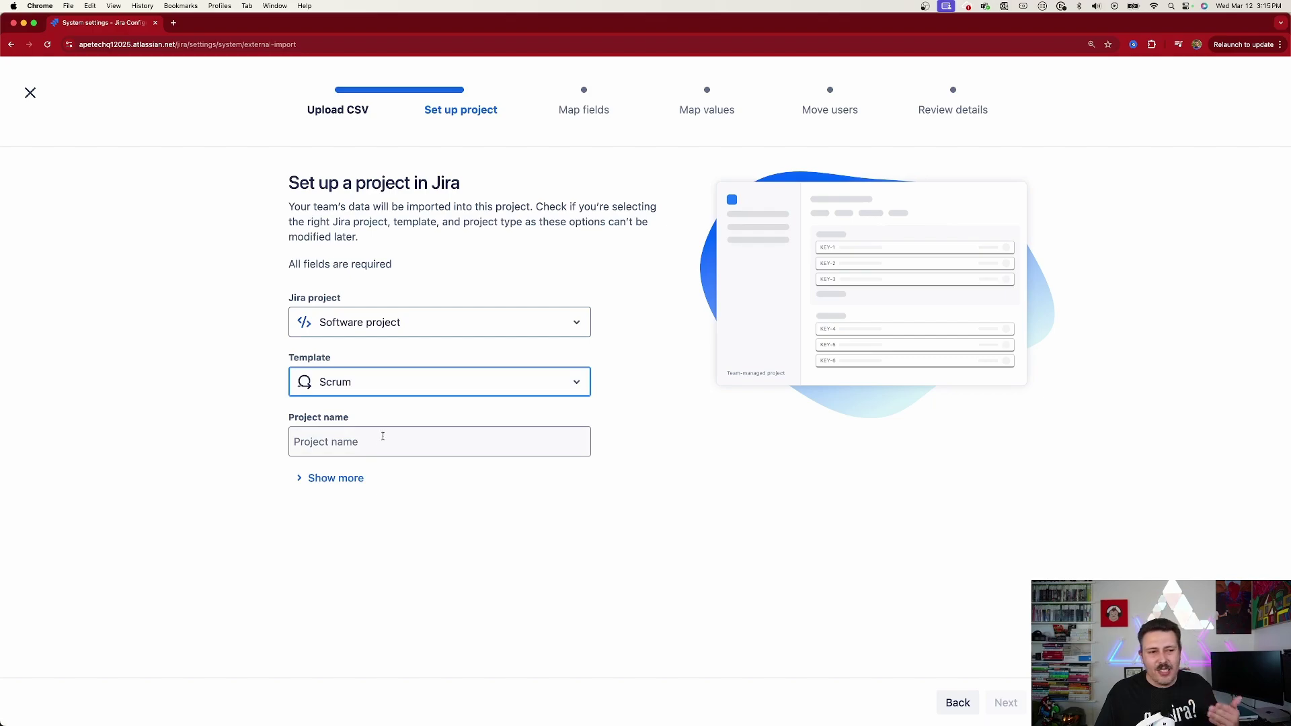
click(383, 443)
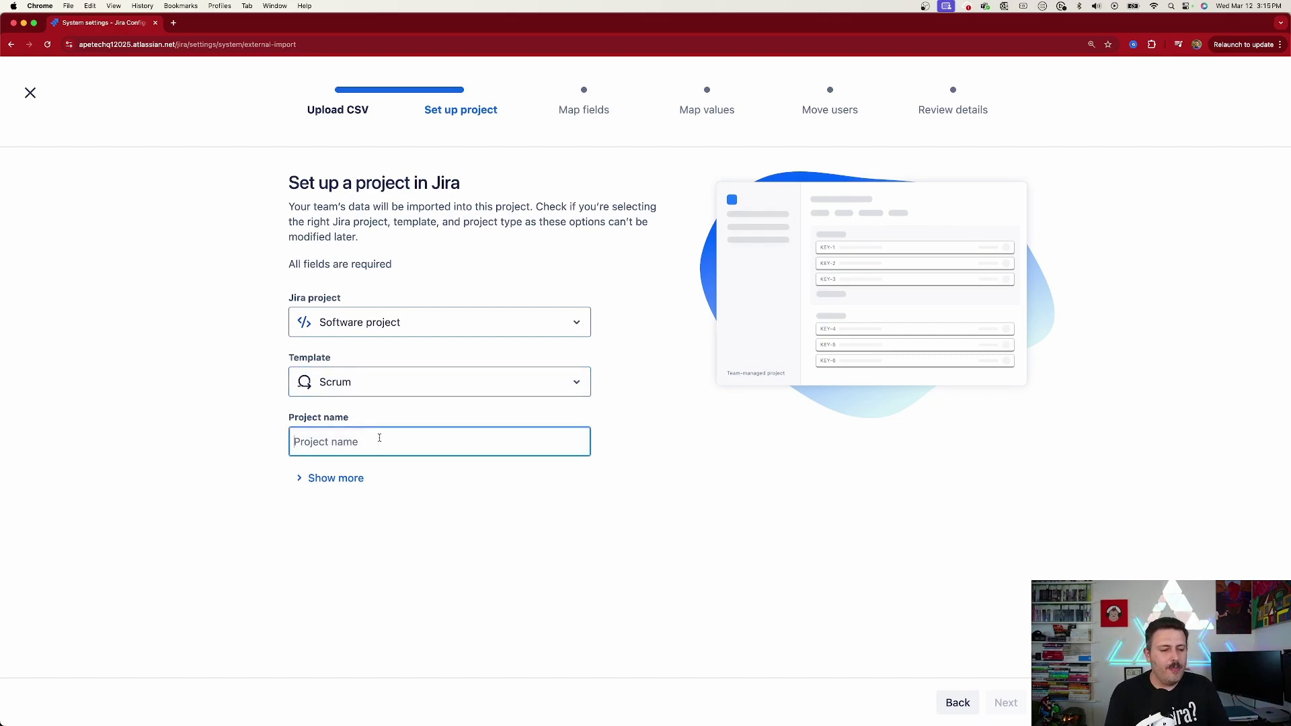
text(DEmo import 1)
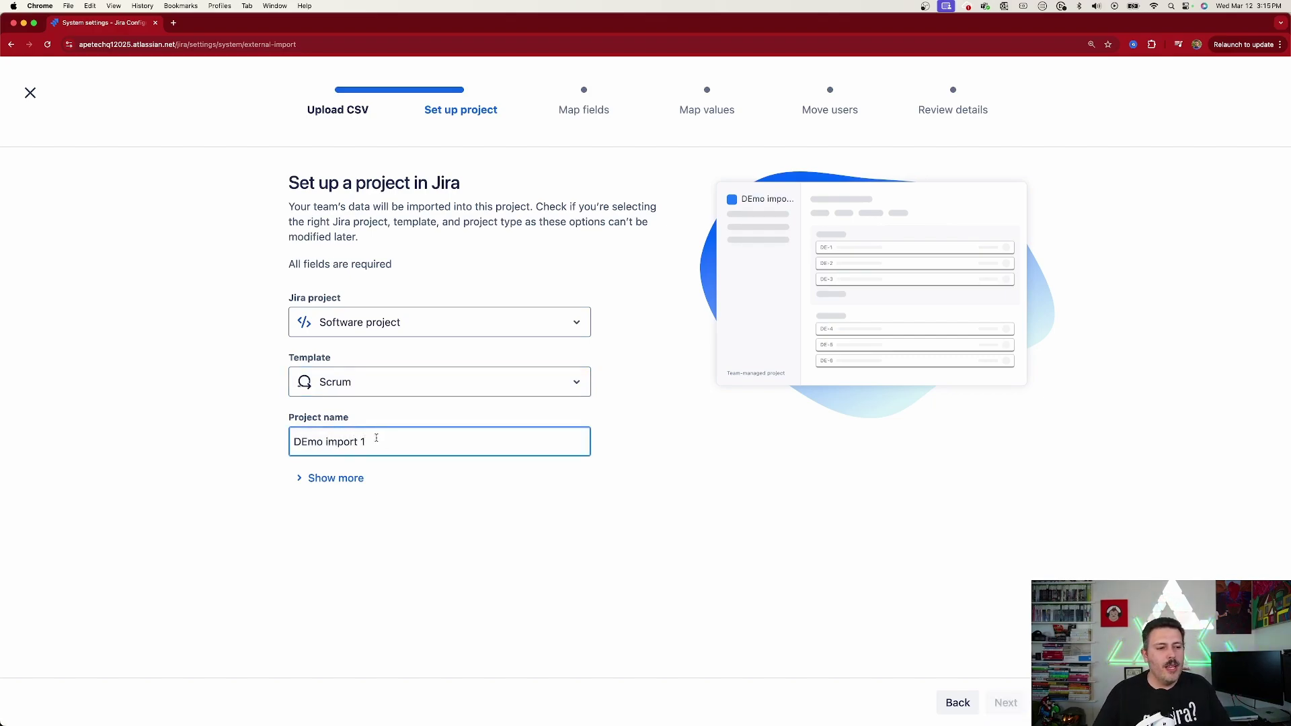
click(338, 479)
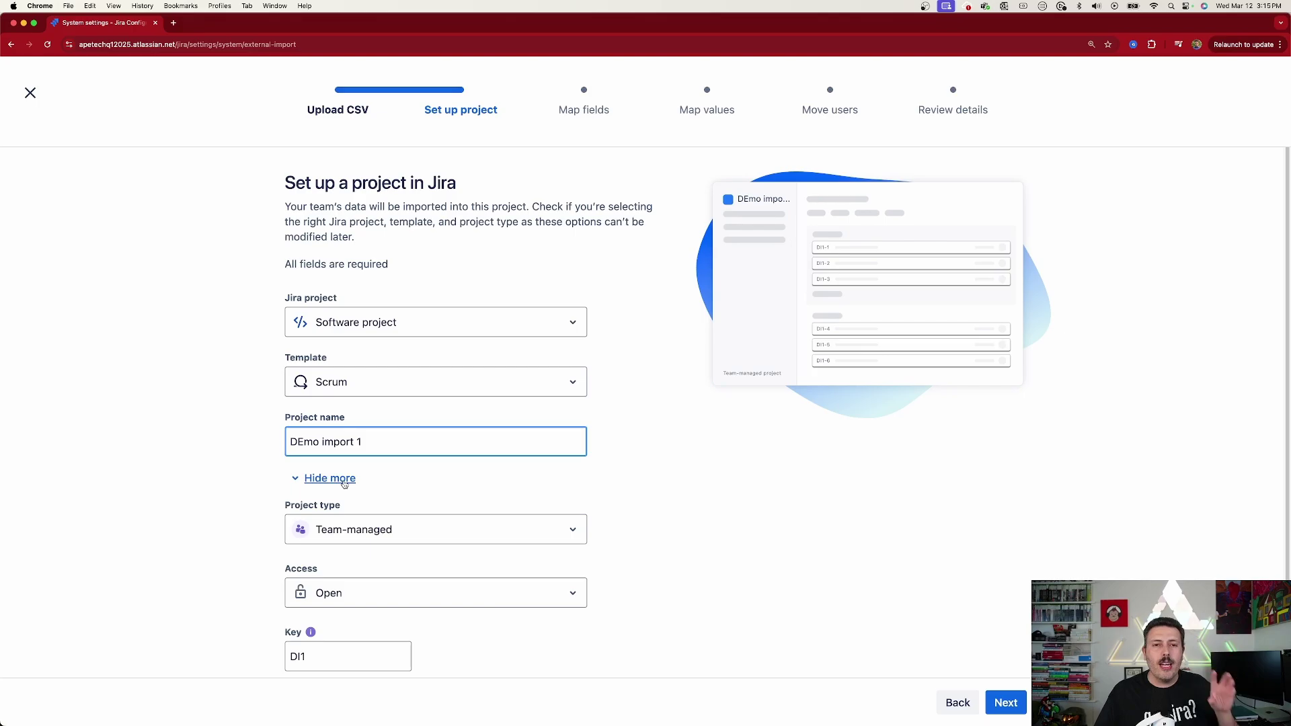
click(394, 532)
click(368, 703)
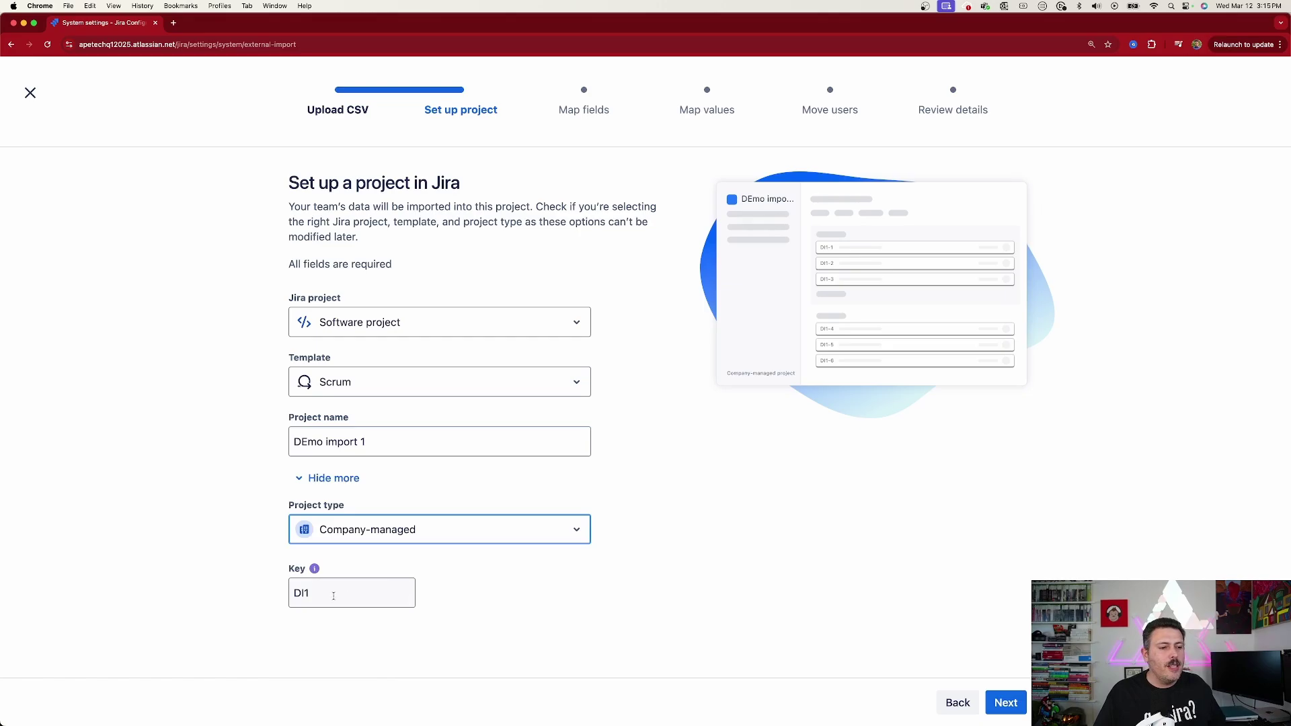
click(1001, 709)
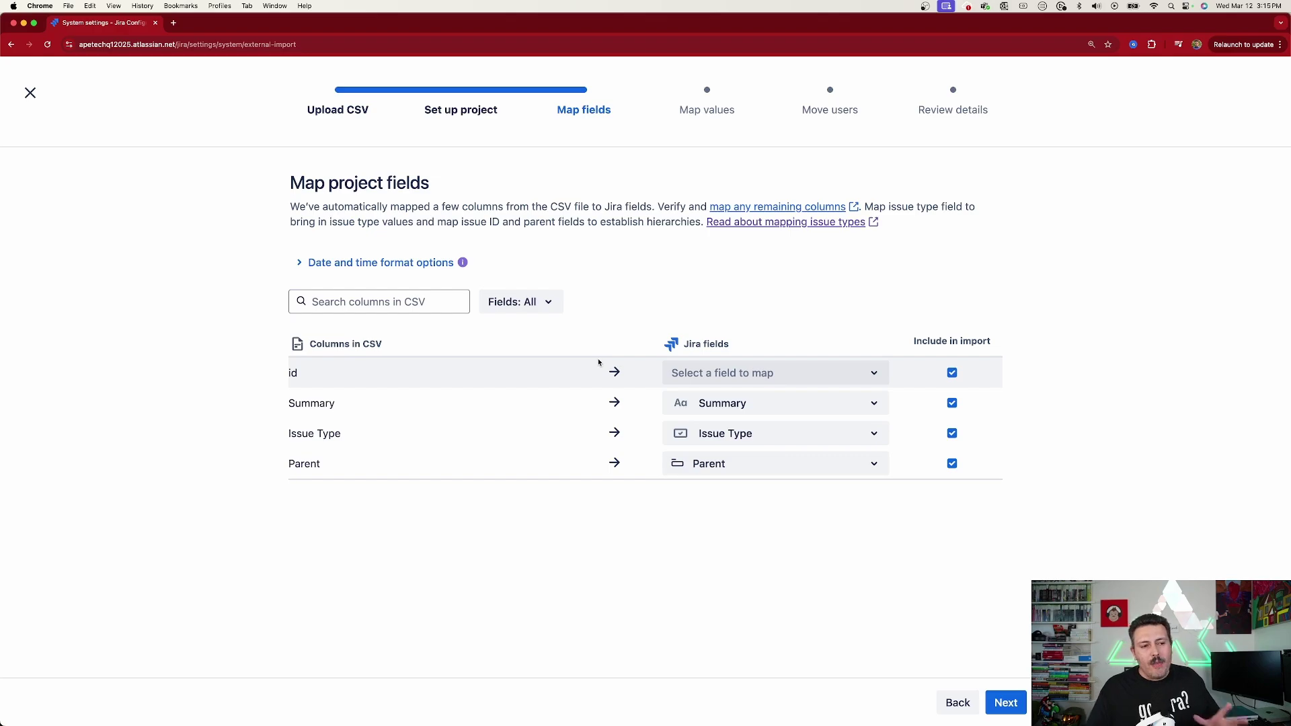
Step: Map the CSV id column to Jira's Issue id field and continue to value mapping
click(685, 379)
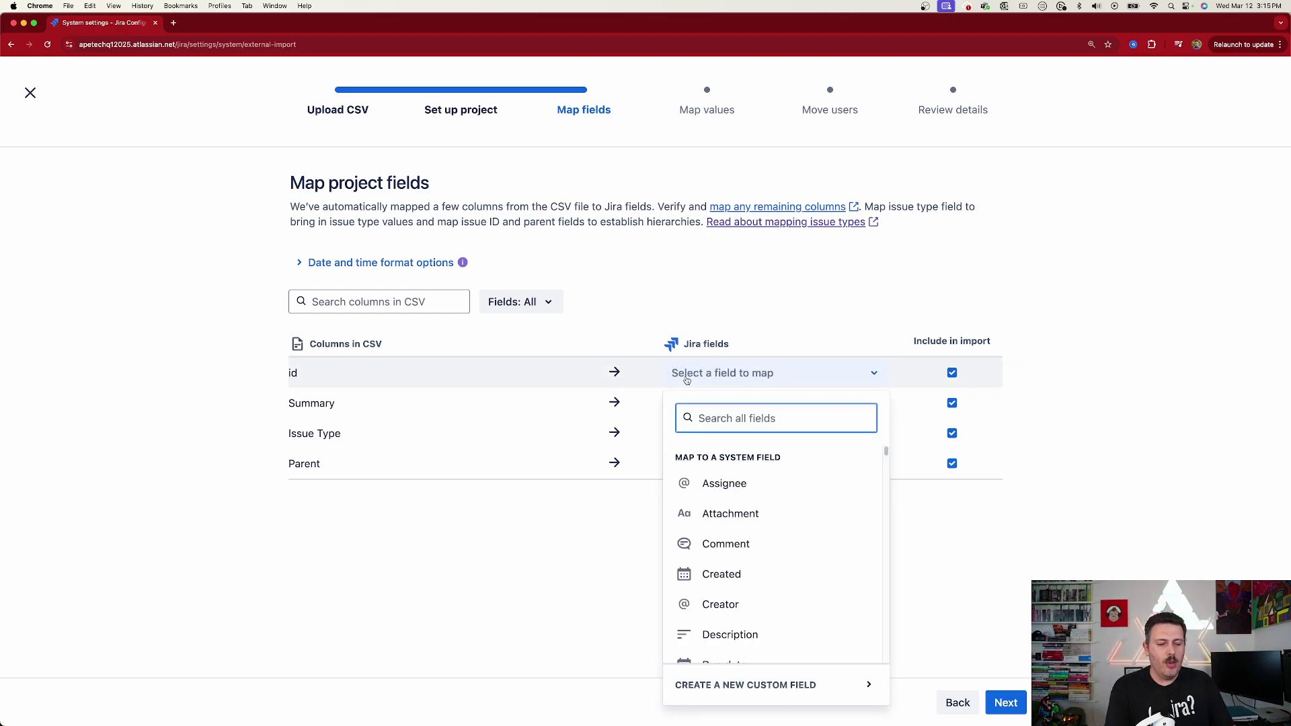
text(issue)
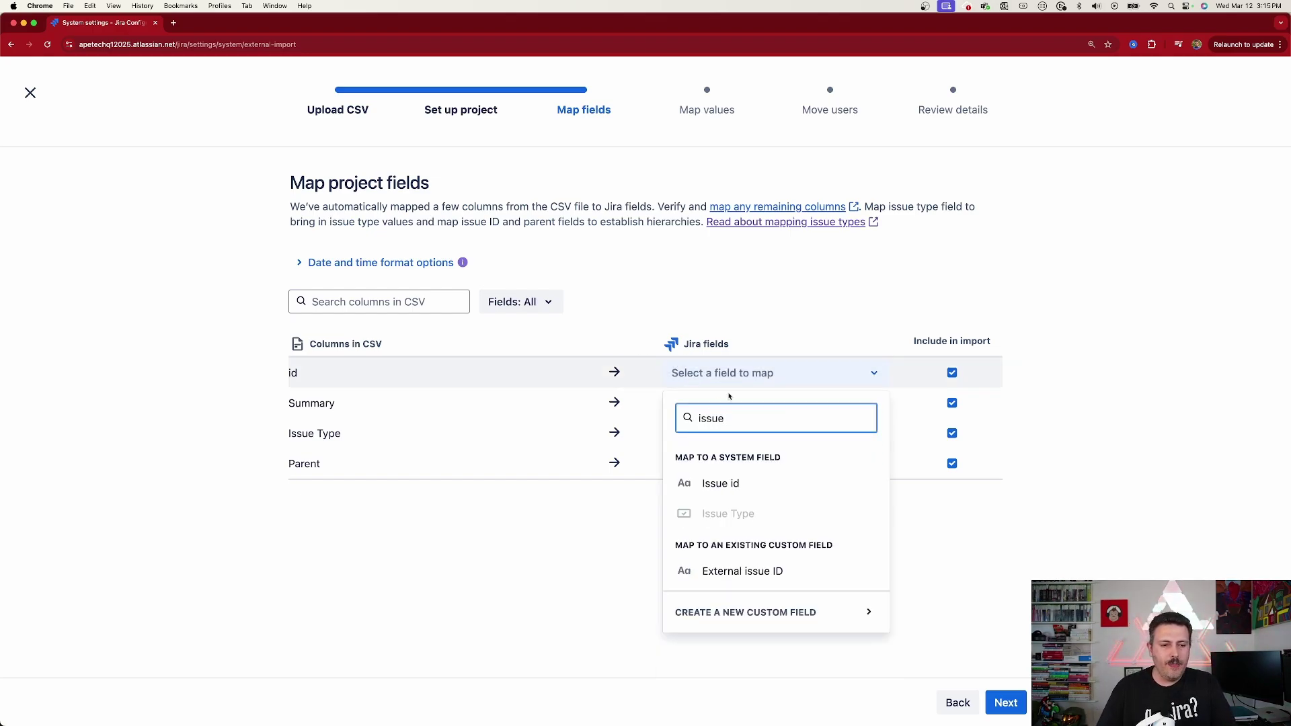
click(717, 483)
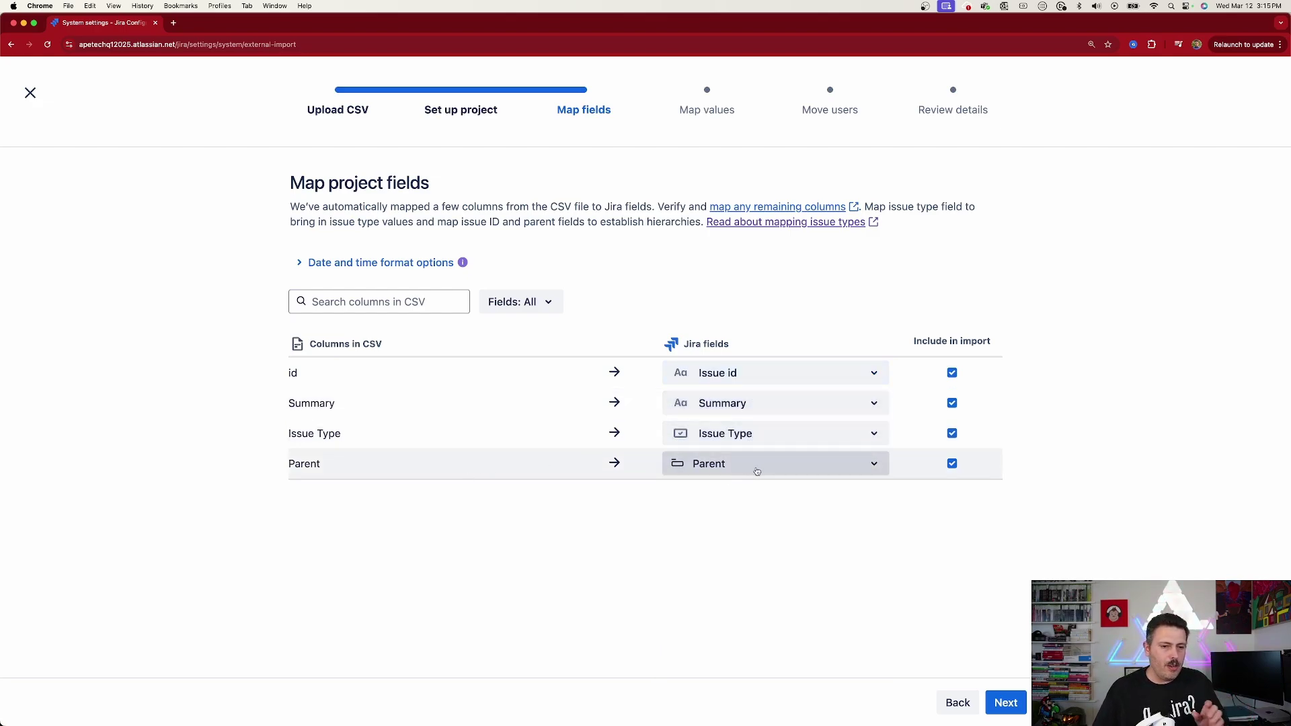
click(1006, 703)
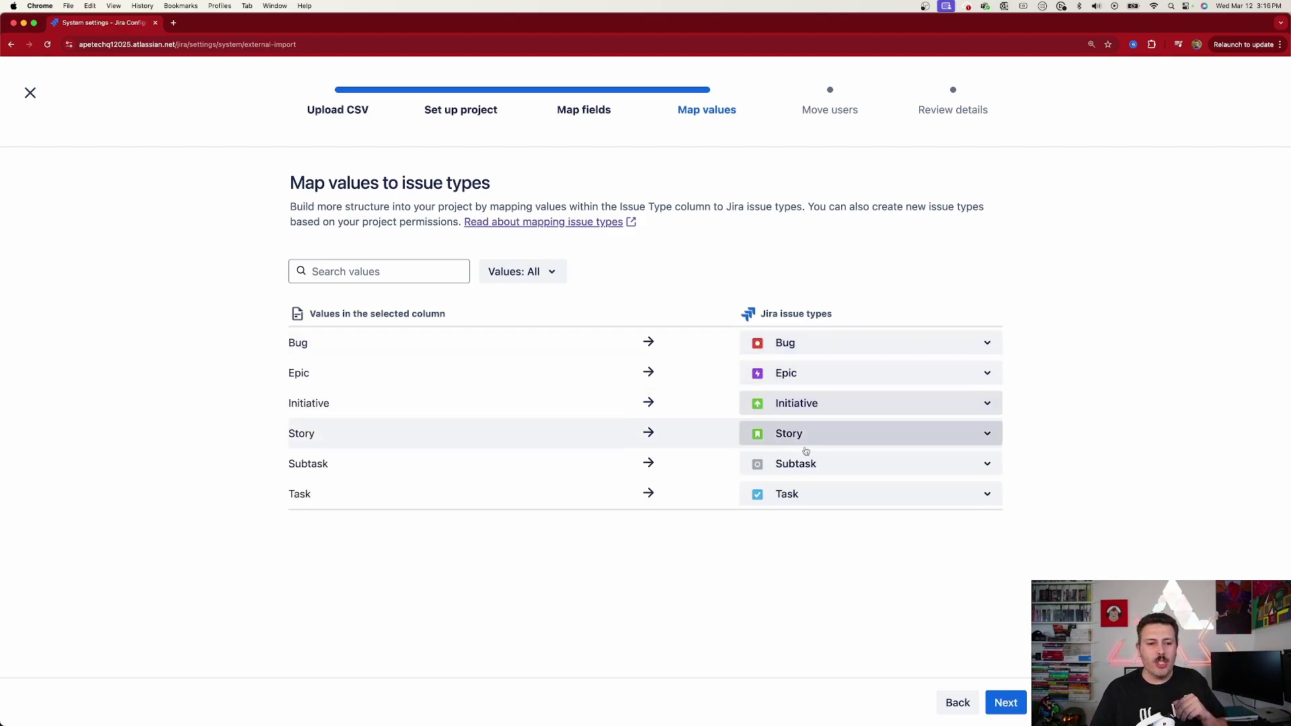
Step: Map the CSV value Subtask to the Sub-task (Level -1) issue type
click(859, 468)
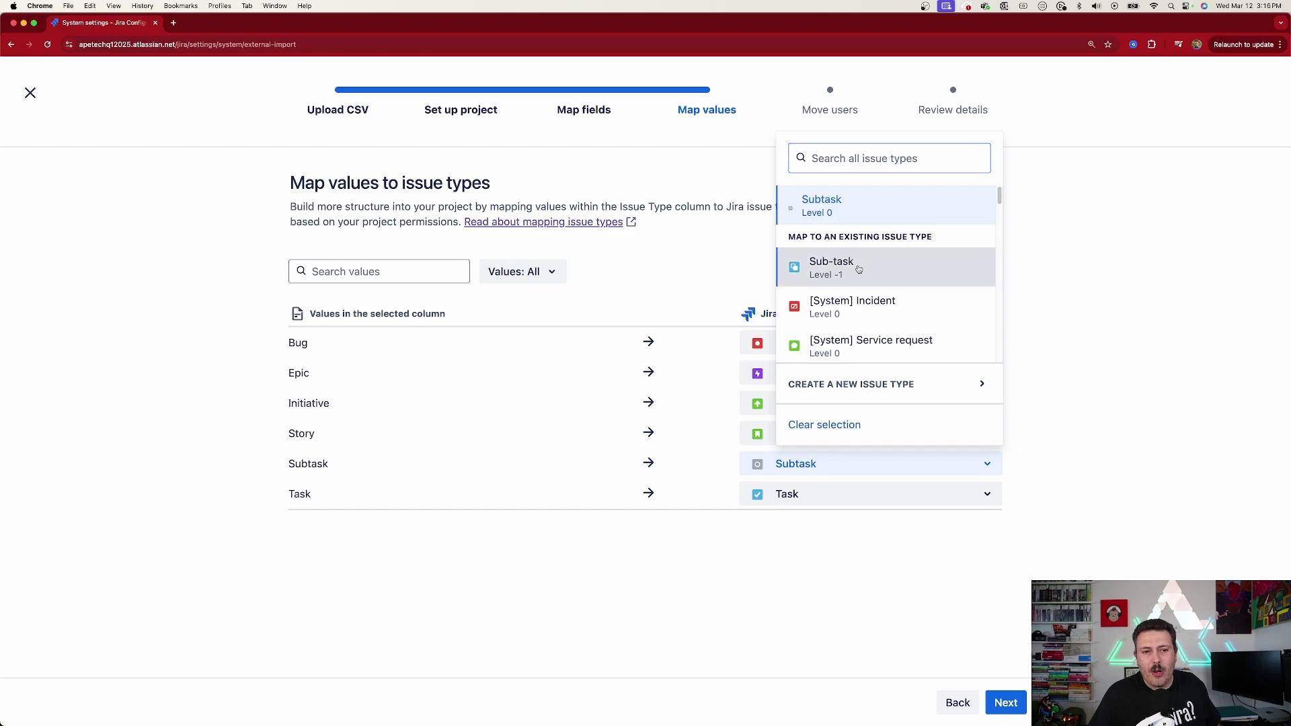
click(859, 269)
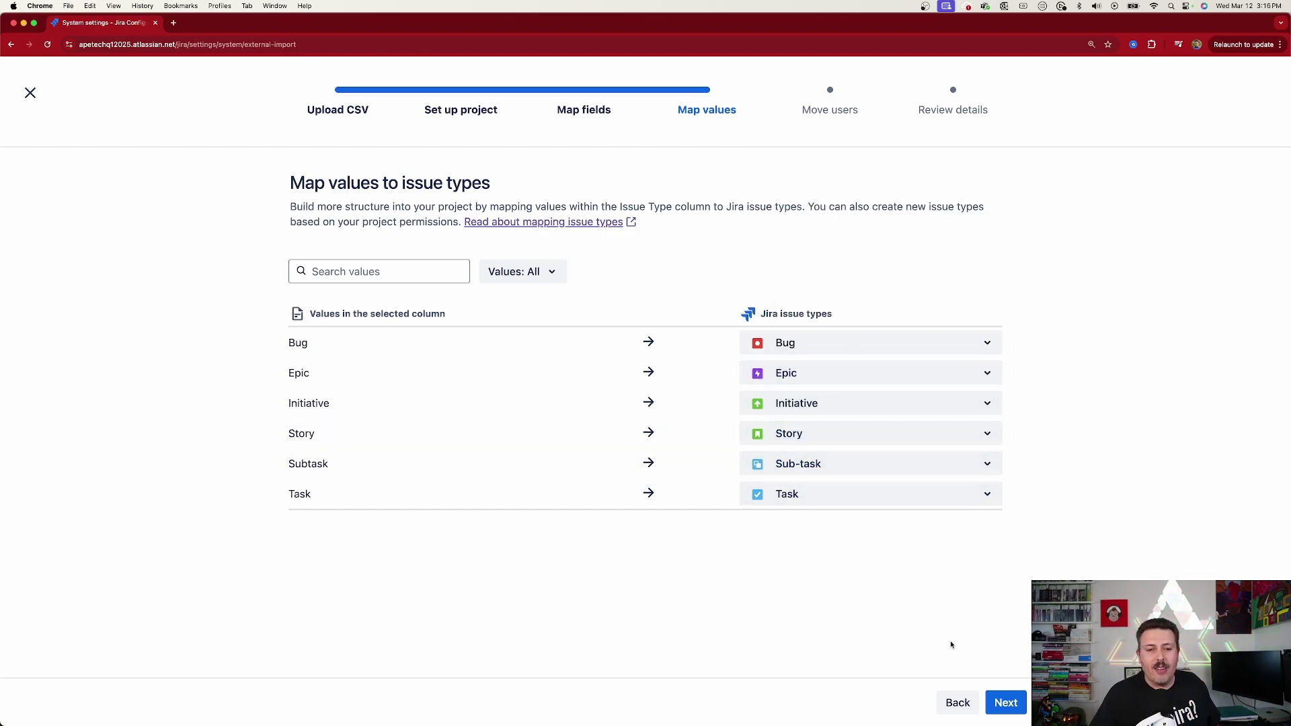
Step: Pass the Move users step, review the summary, and import the 8 issues into DEmo import 1
click(1006, 703)
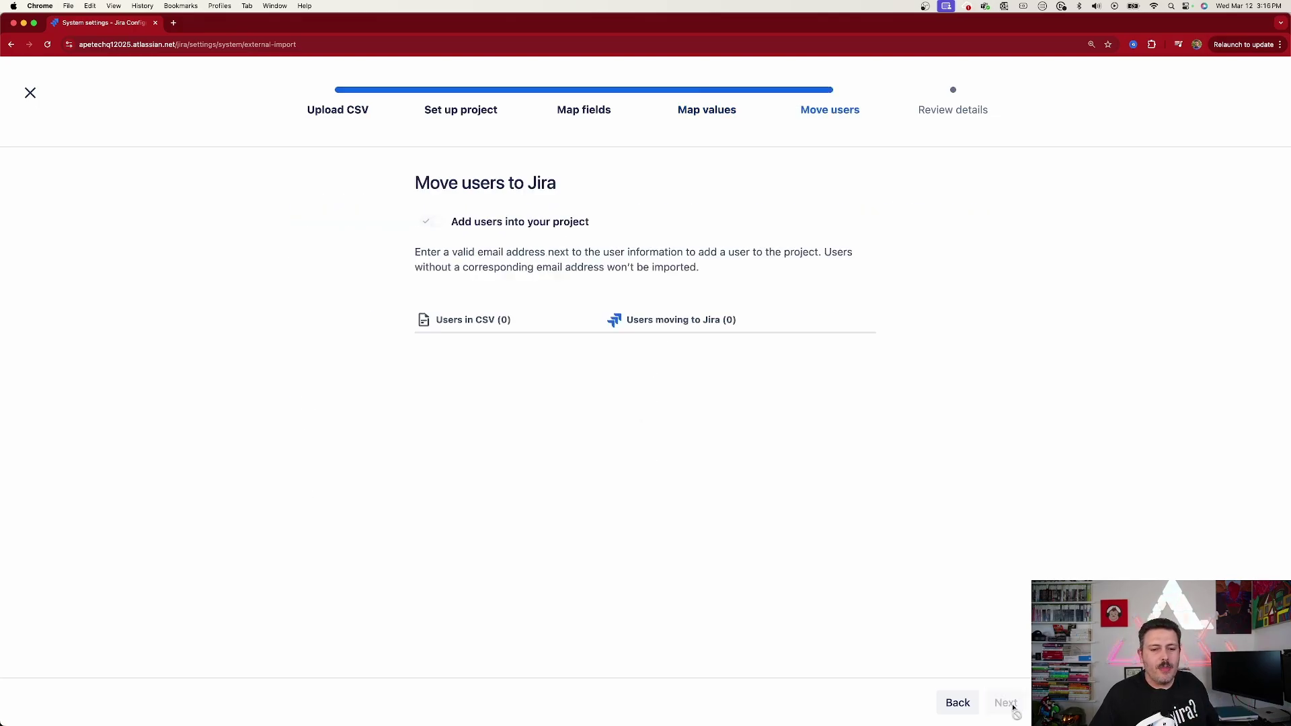
click(1005, 708)
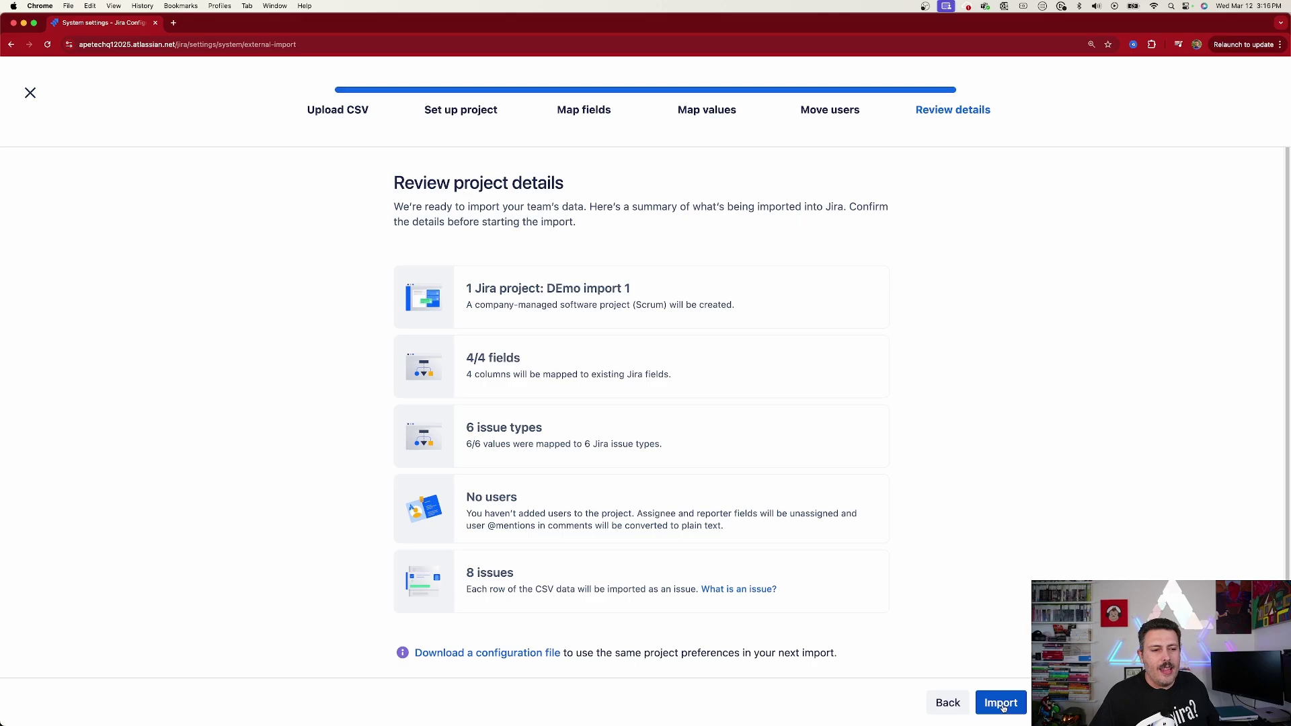
click(1002, 708)
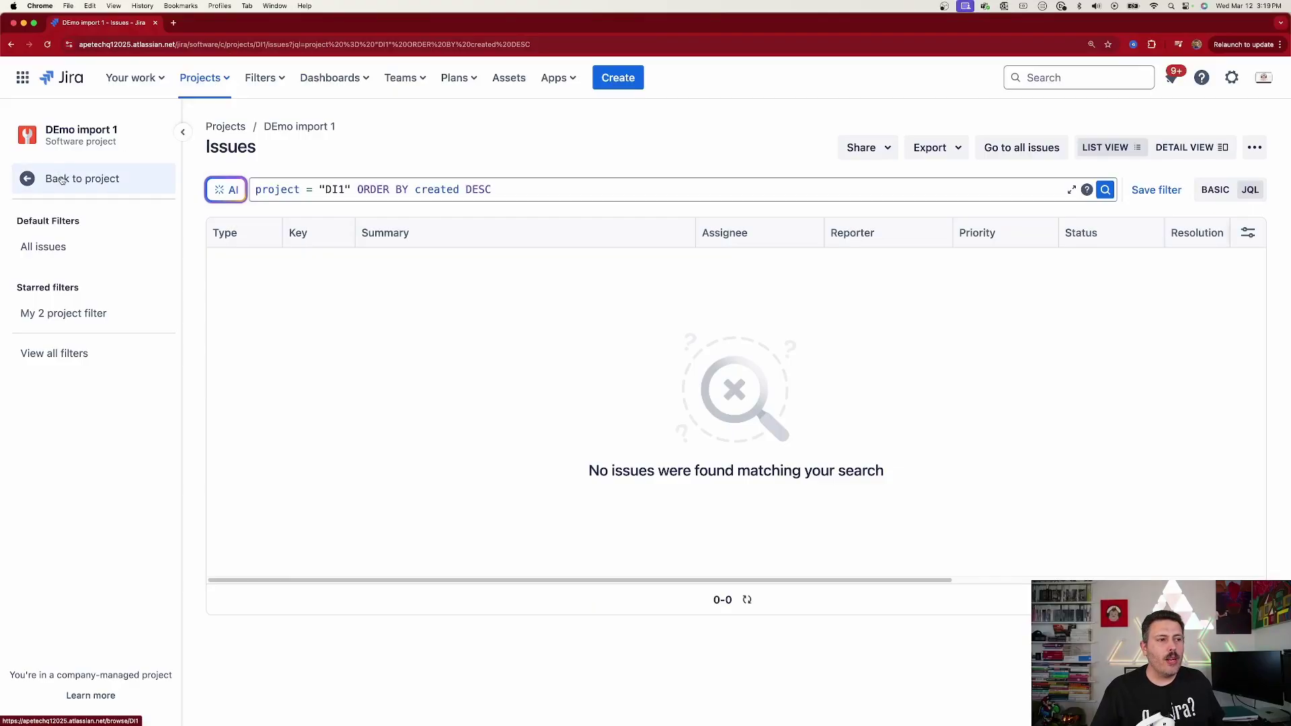
Step: Open DEmo import 1's List view and reload it so initiative DI1-6 appears
click(60, 178)
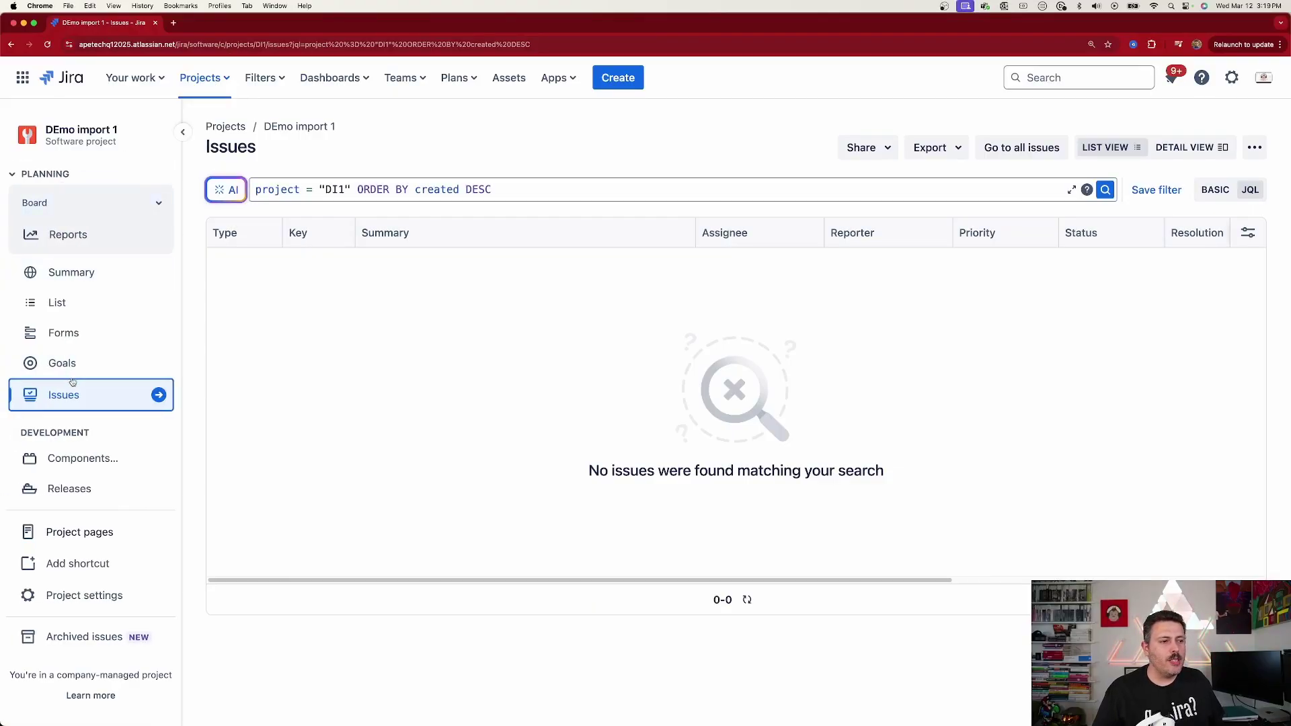
click(69, 311)
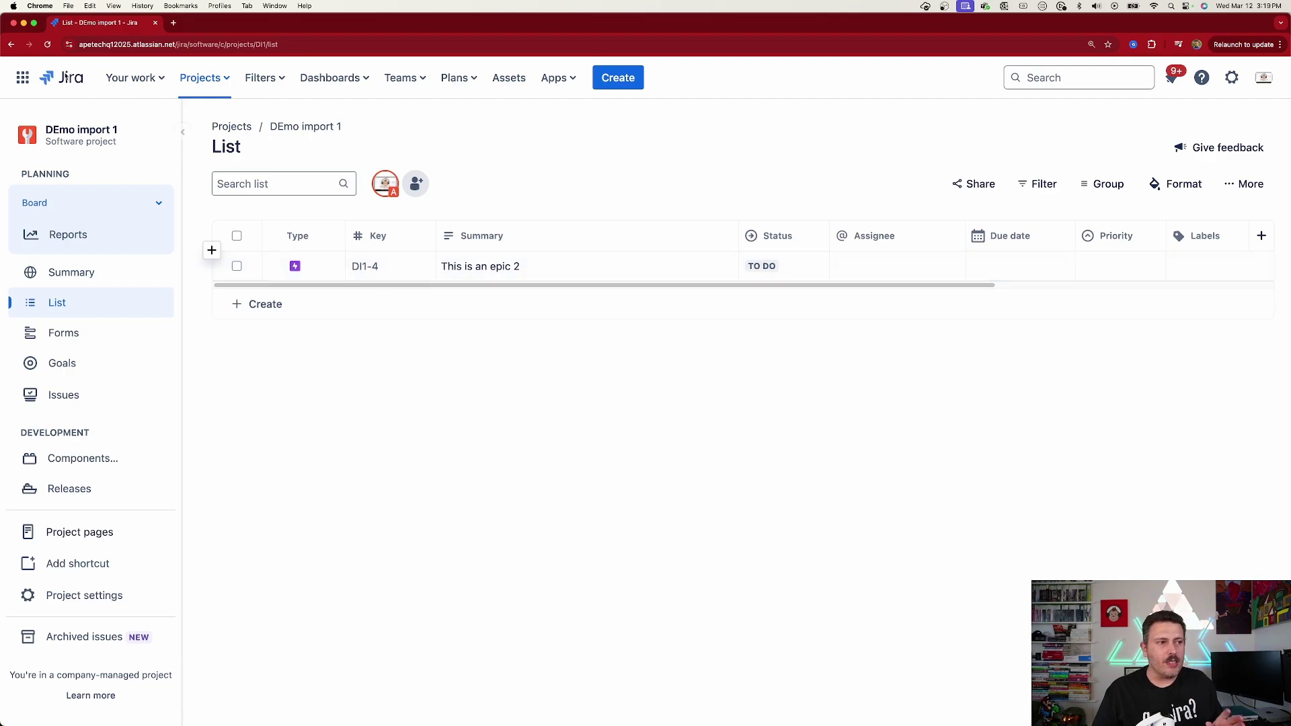
click(50, 47)
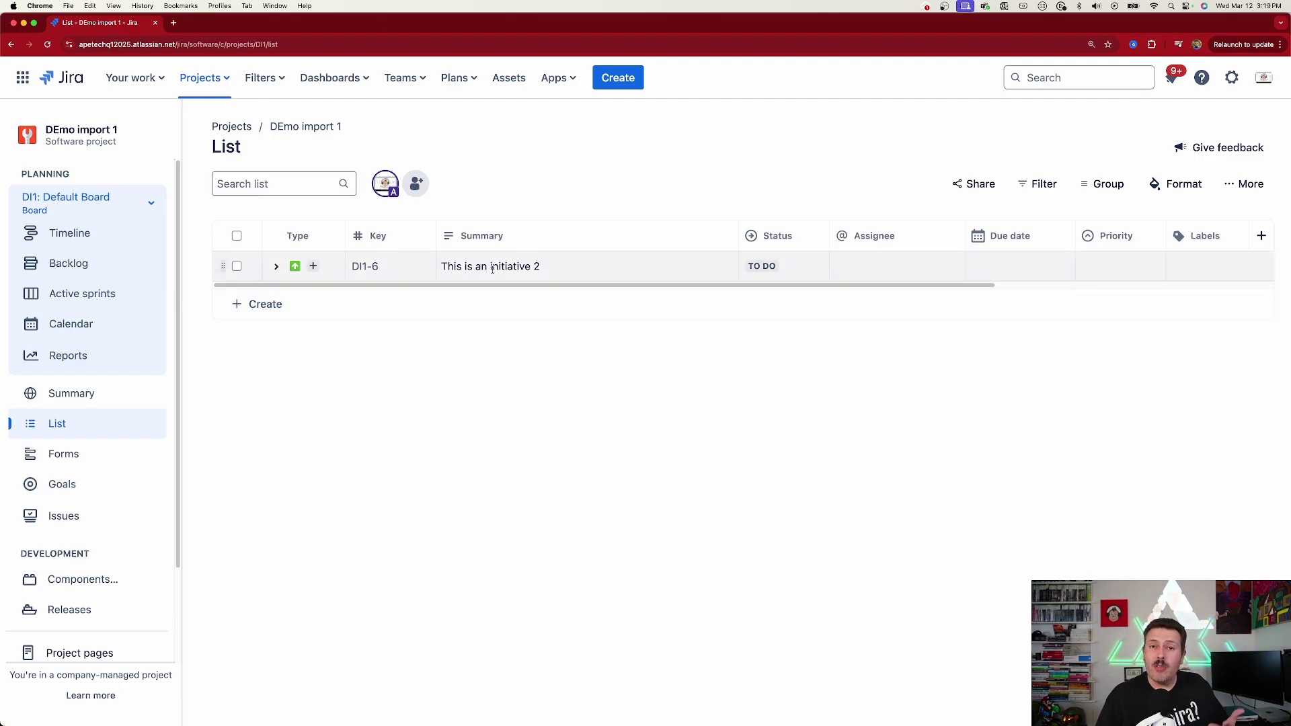
Step: Expand DI1-6, DI1-4, DI1-2 and DI1-1 to show nested epics, tasks and subtasks, widening Type
click(275, 267)
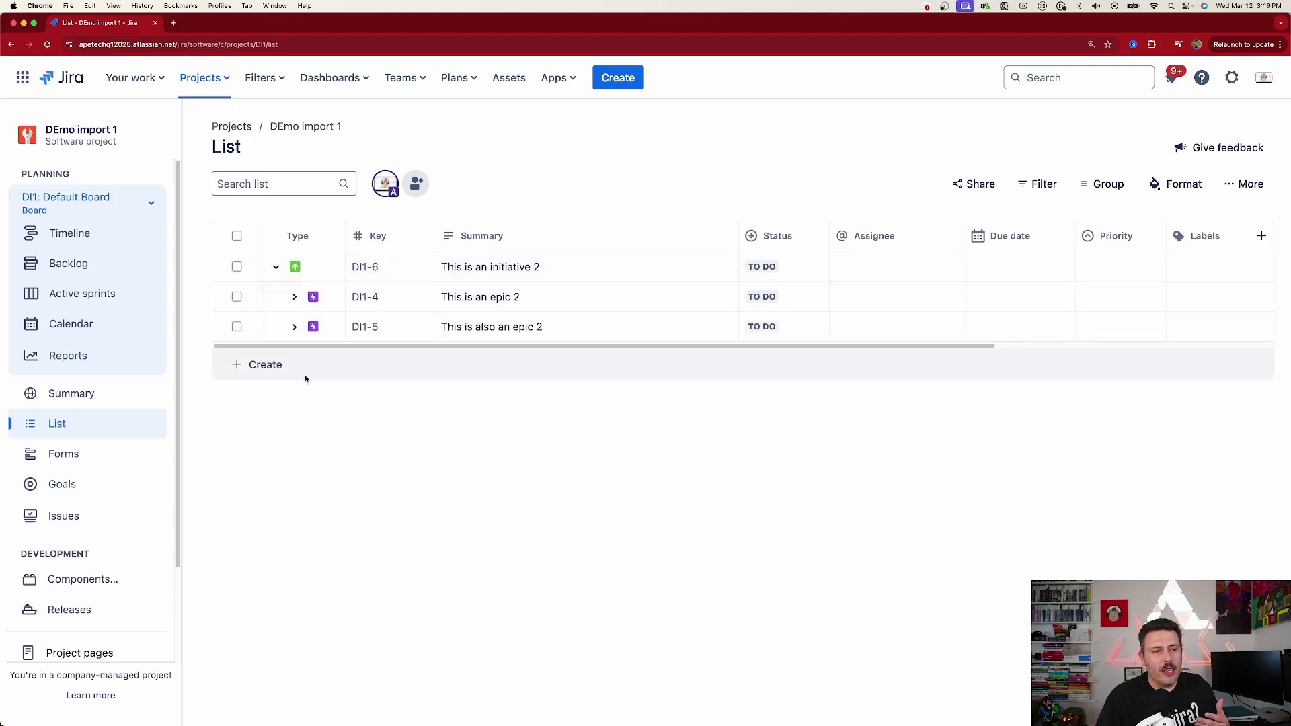
click(294, 298)
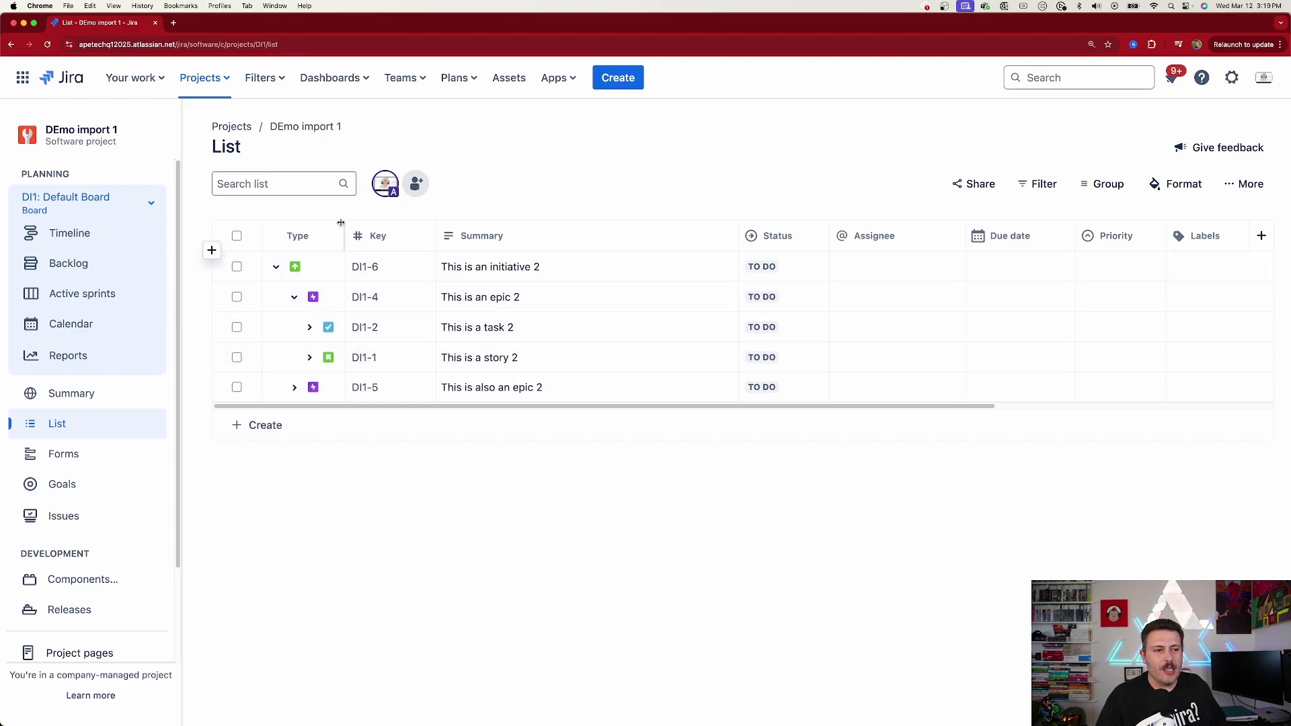
drag(343, 227, 382, 228)
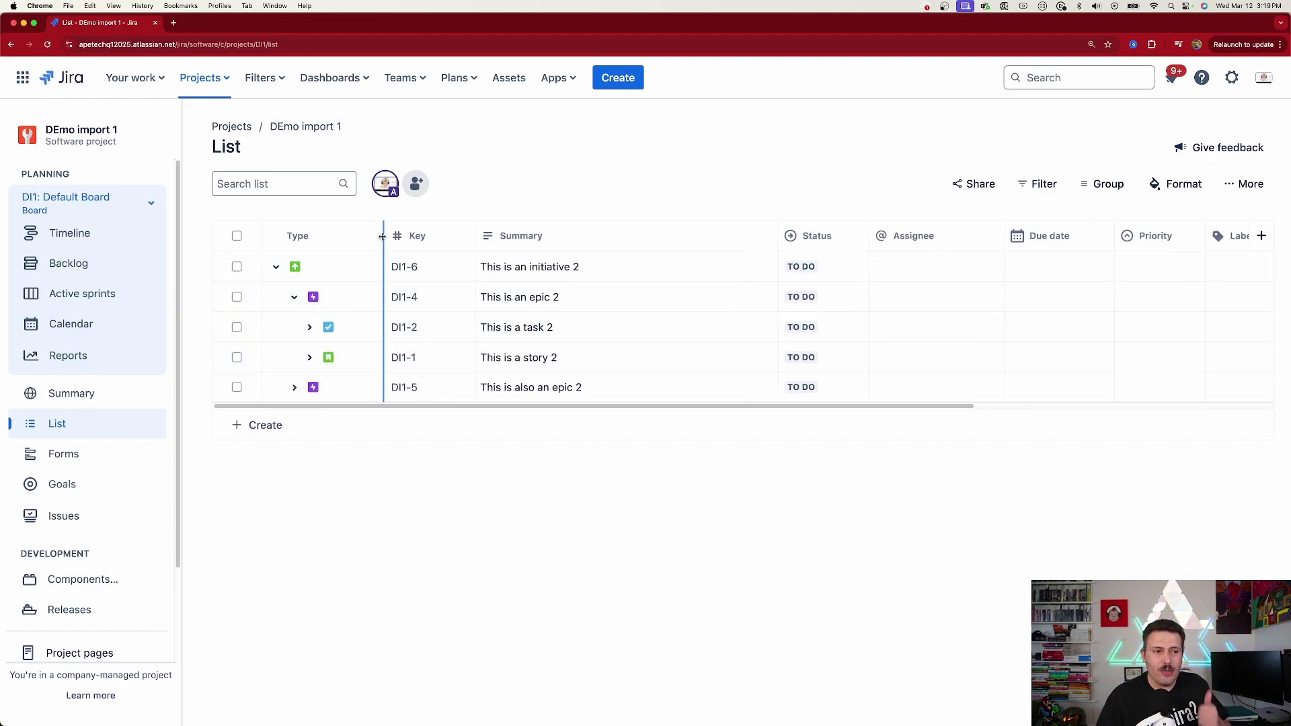
click(308, 329)
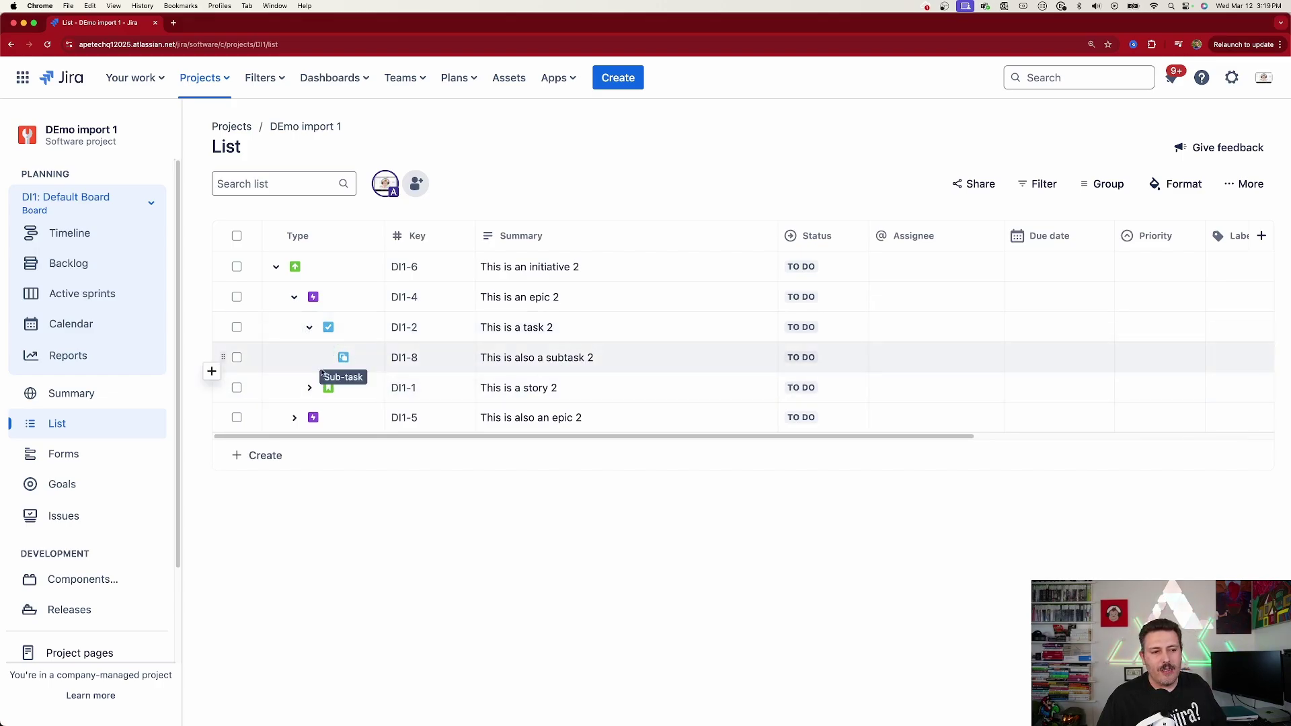
click(308, 389)
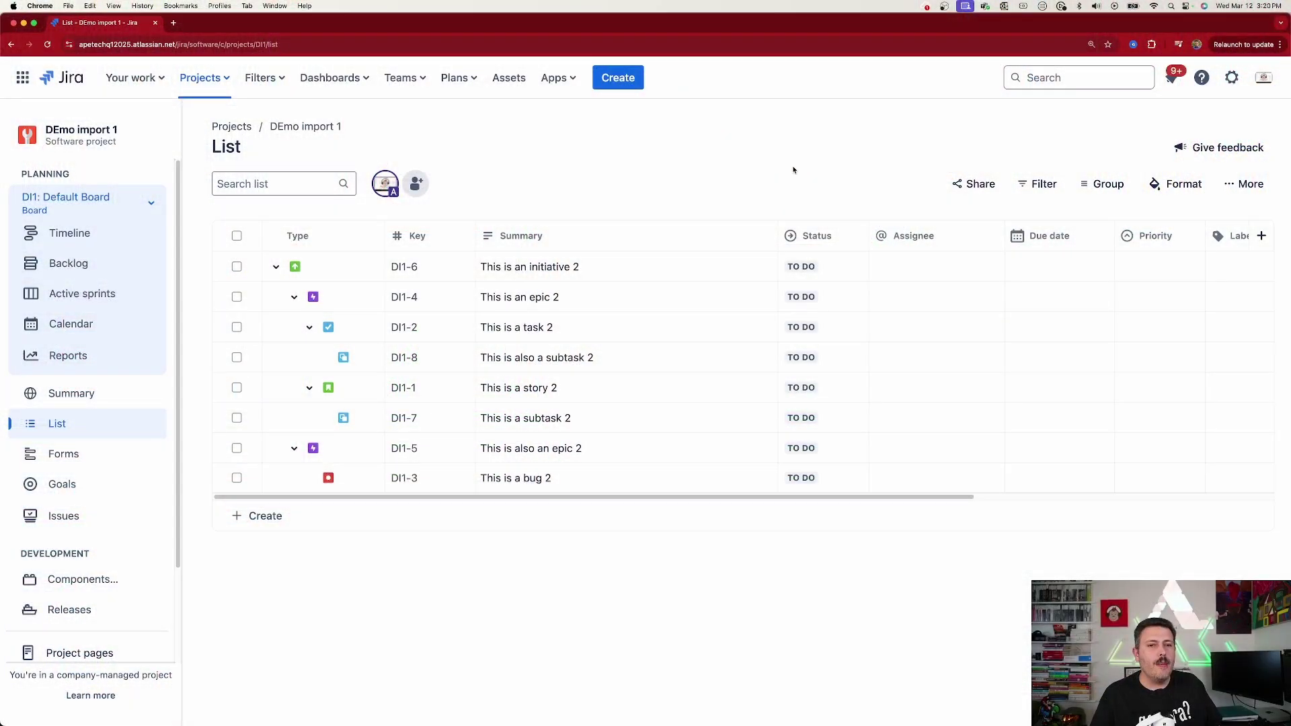
Step: Go to System settings' External System Import and switch to the old import experience
click(1233, 79)
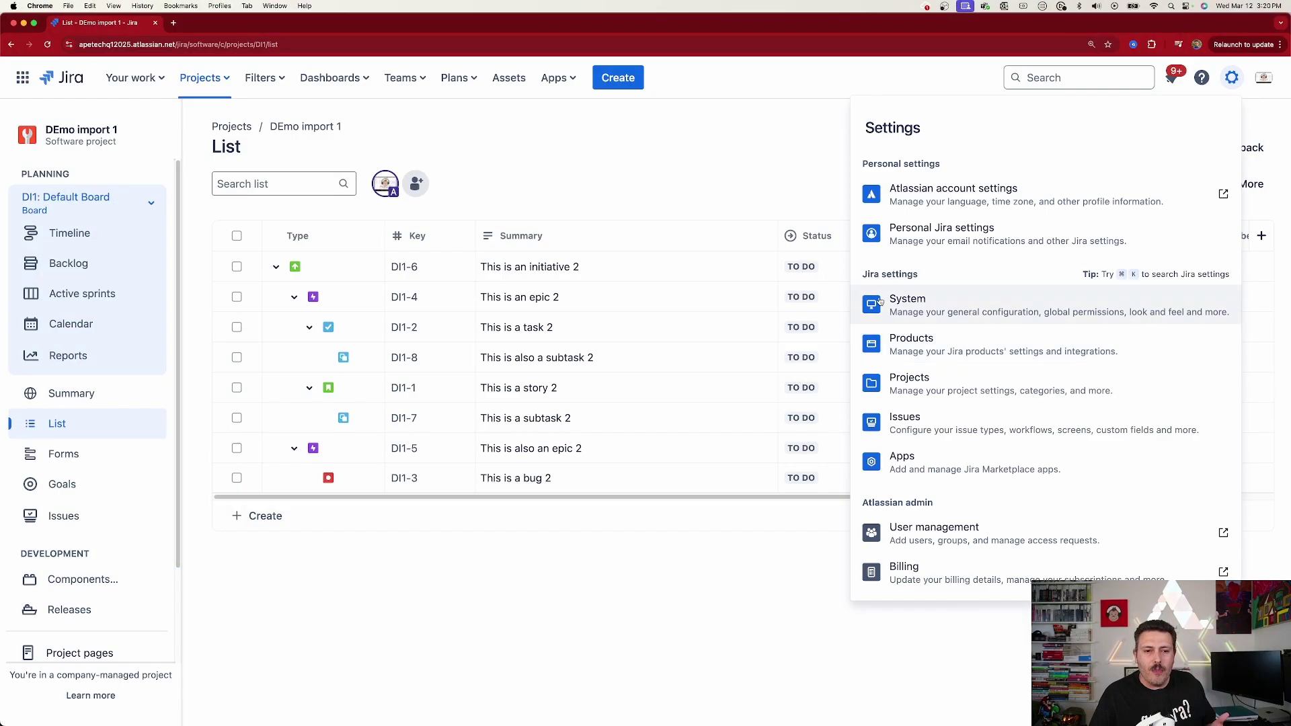
click(933, 297)
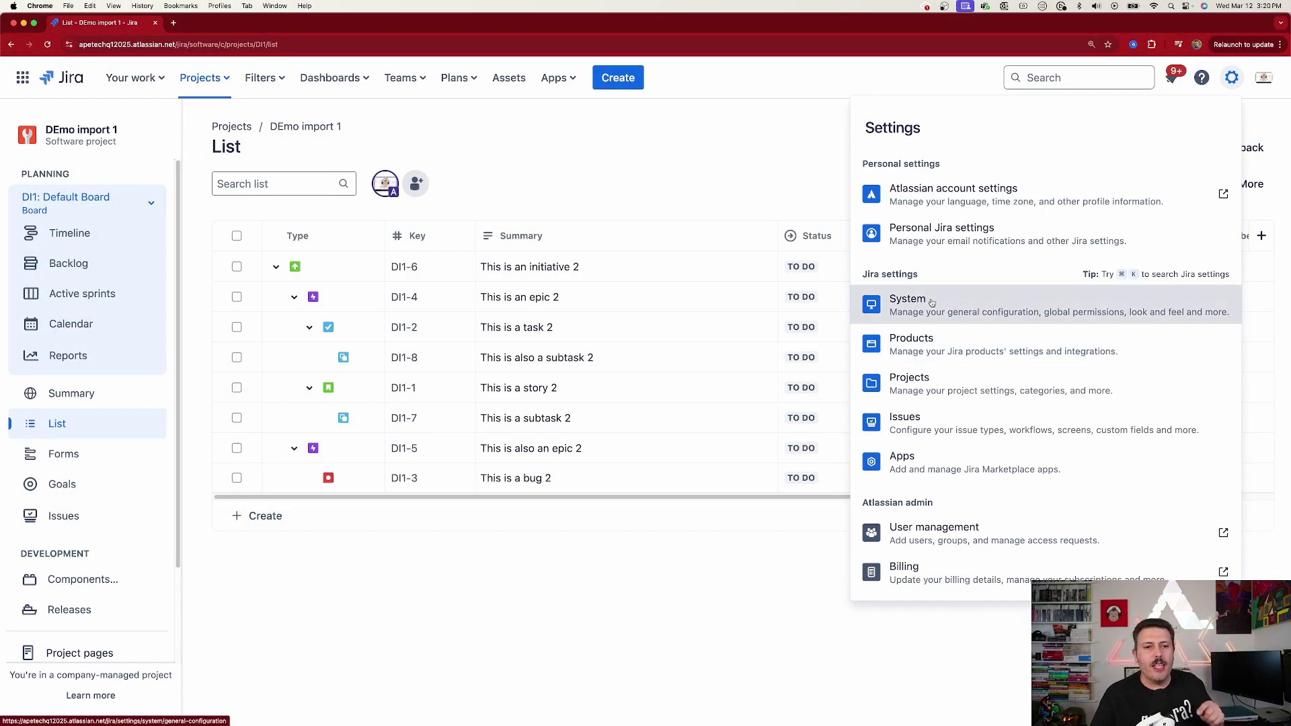
scroll(64, 535, down, 2)
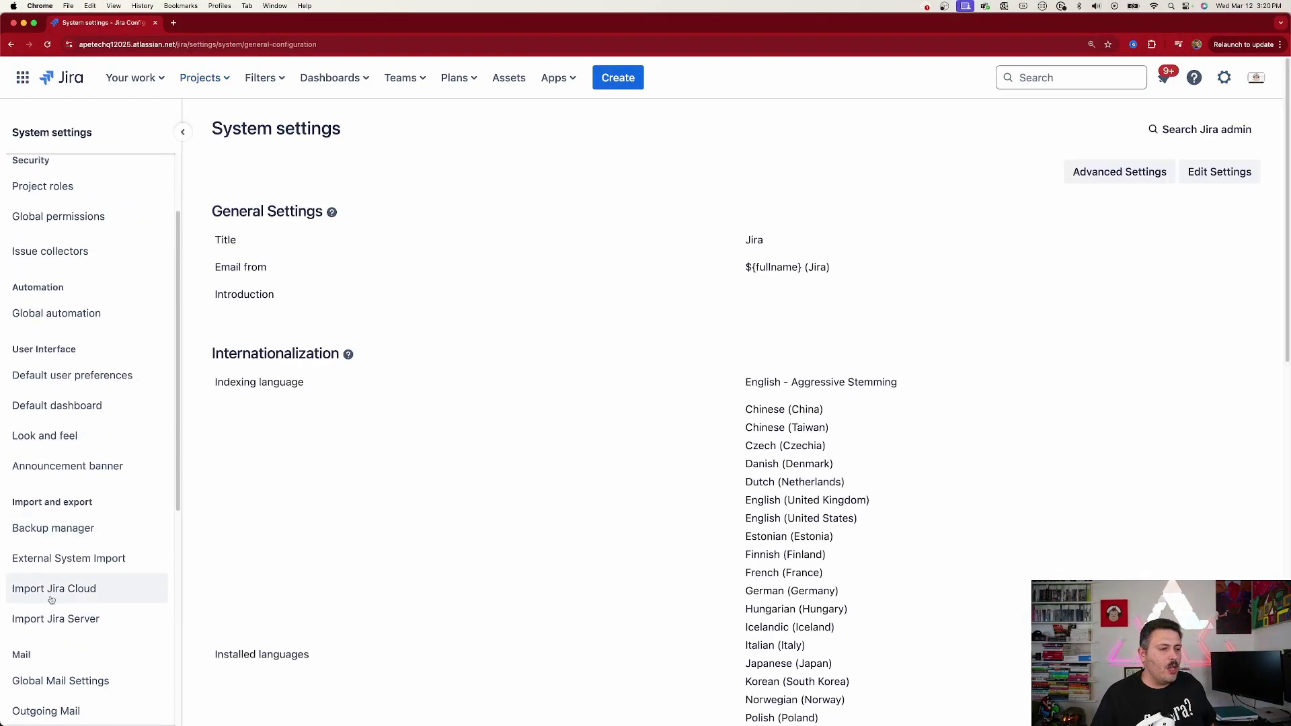
click(63, 559)
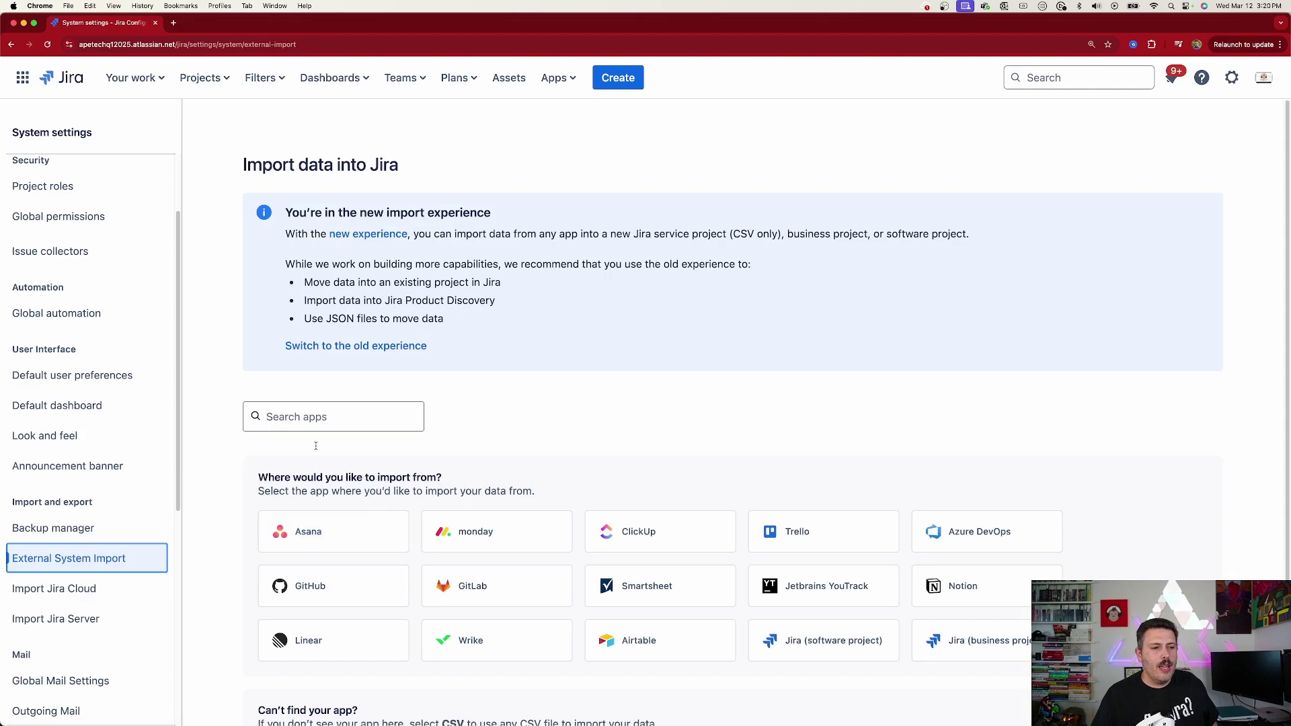
click(325, 353)
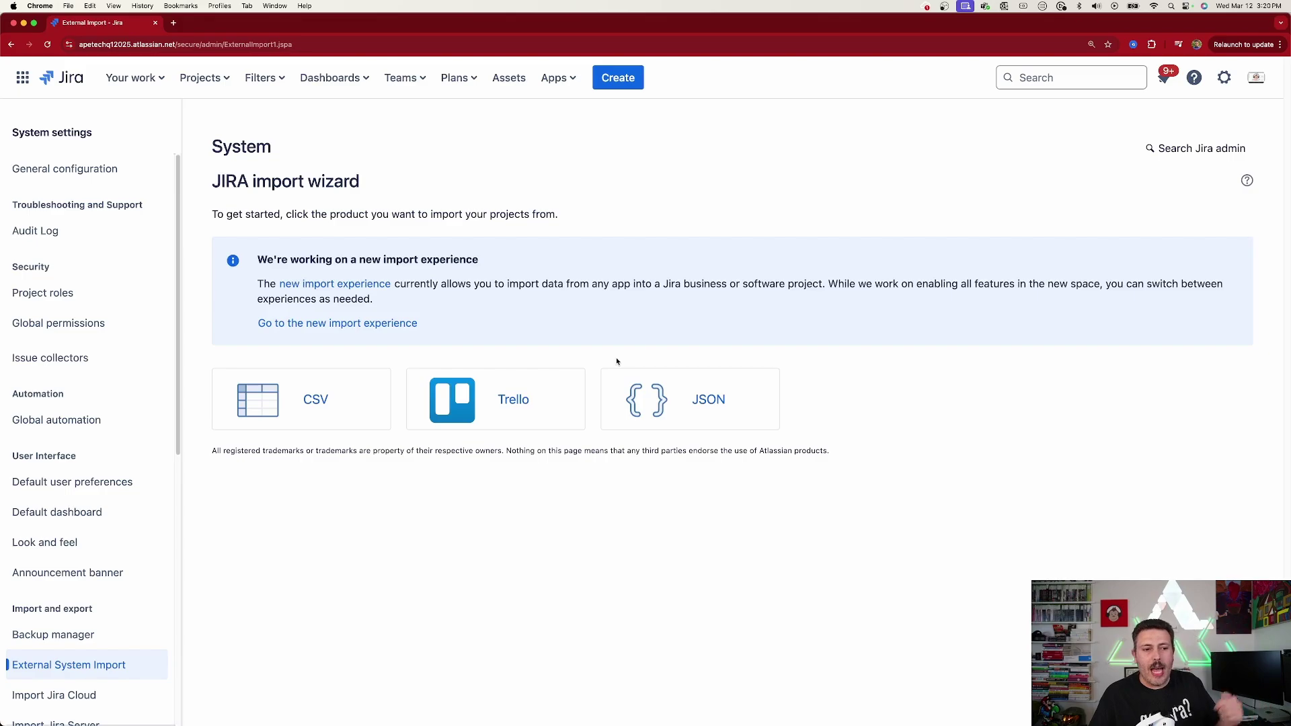
Step: Choose CSV as the source, upload test import children.csv from Downloads, and proceed
click(318, 402)
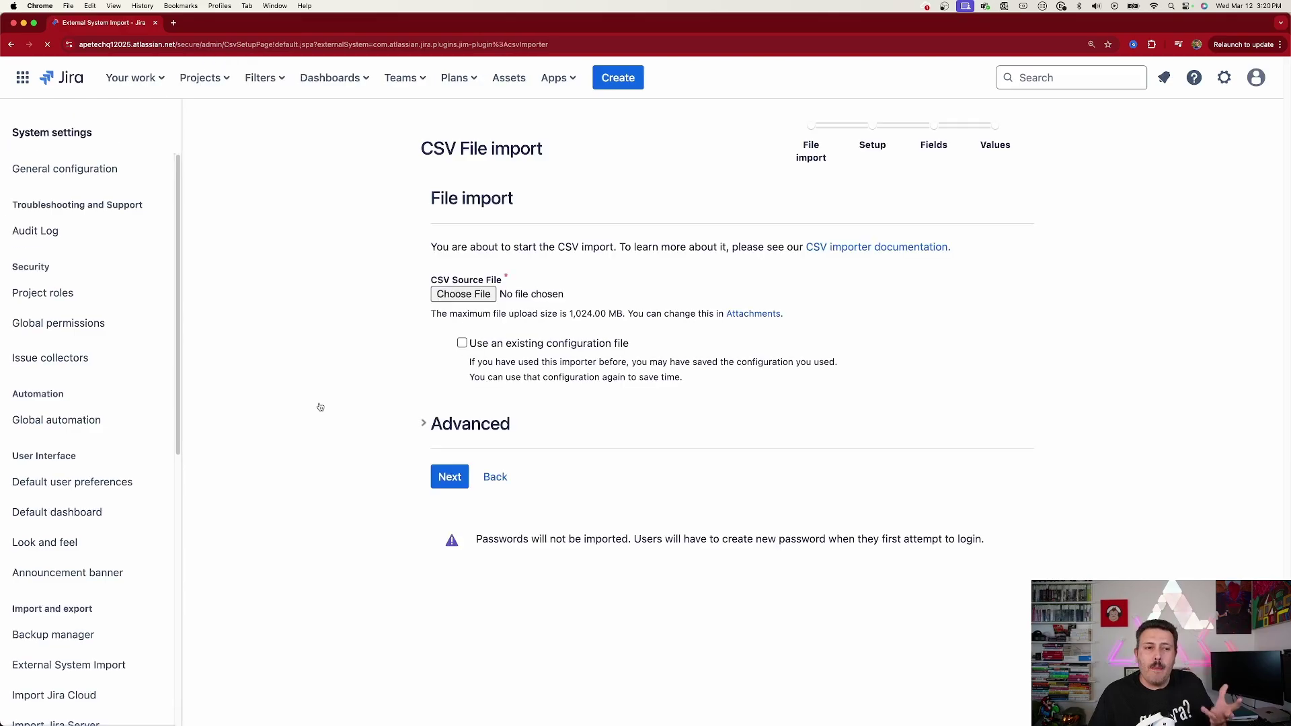
click(471, 294)
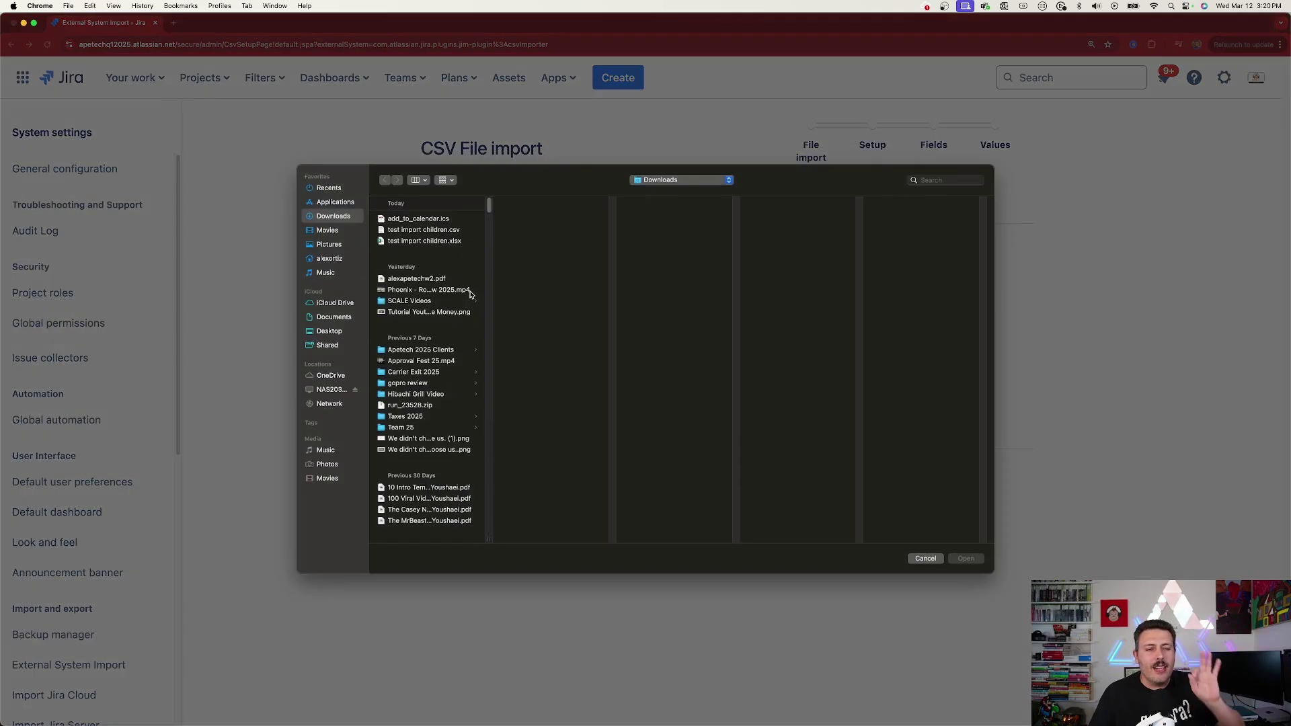
click(416, 231)
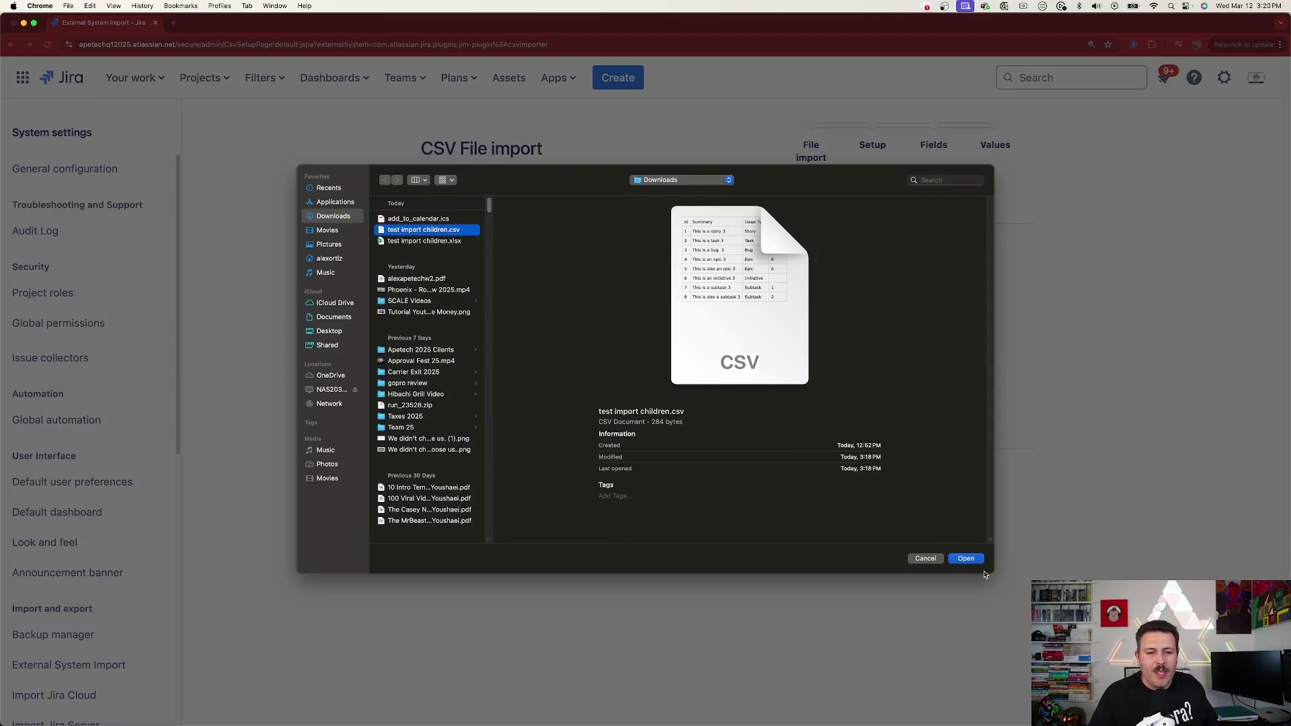
click(966, 560)
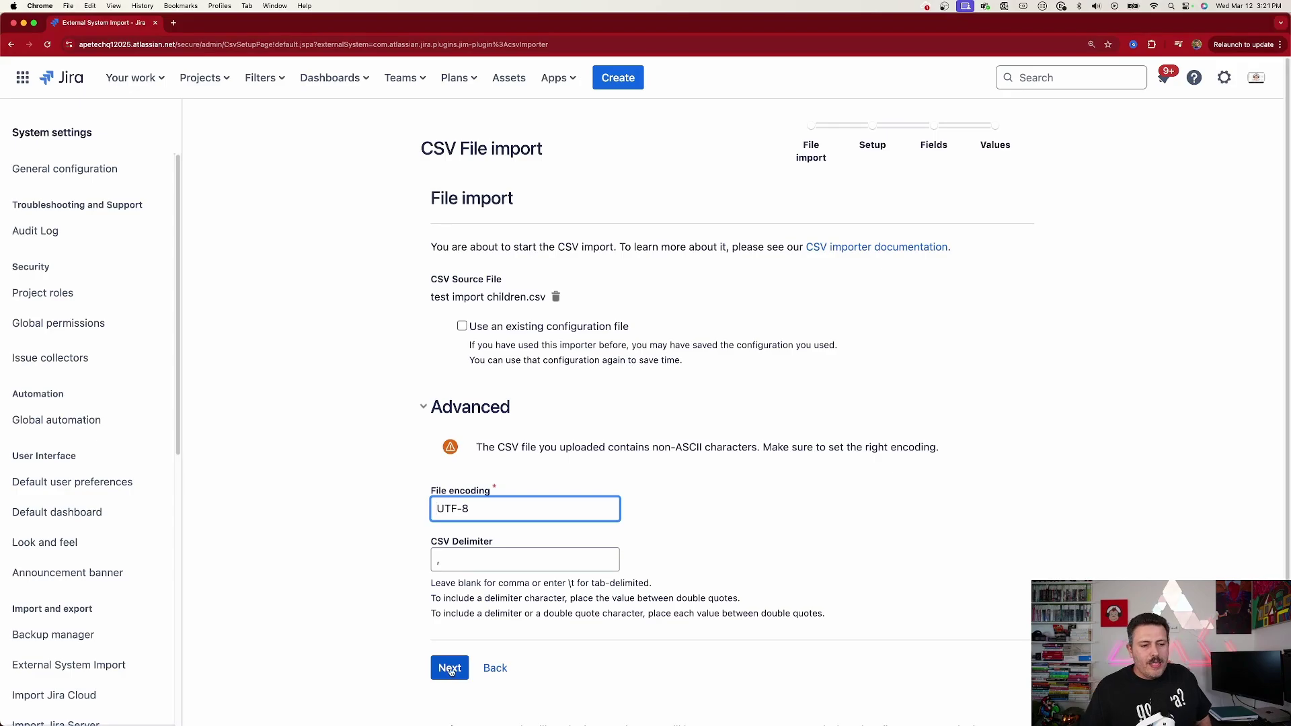
click(449, 669)
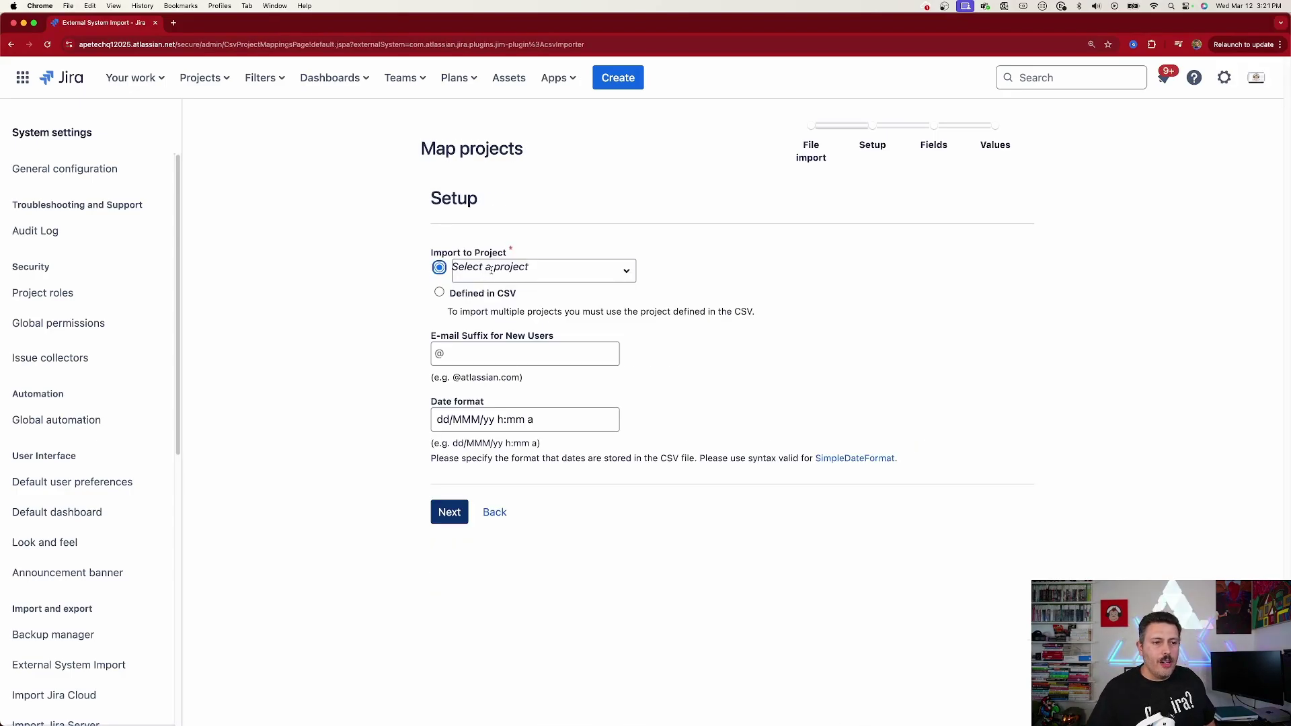
Step: Set the import target to existing project DEmo import 1 [DI1] and continue
click(487, 270)
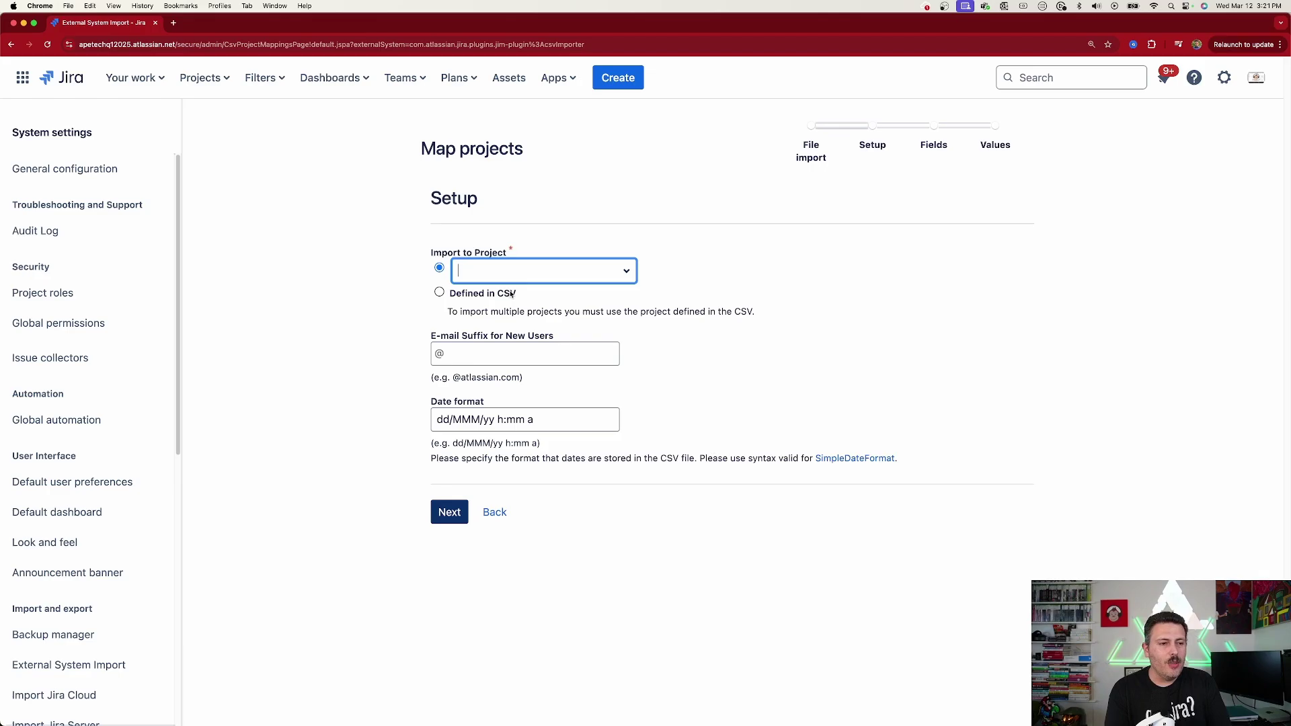
text(demo)
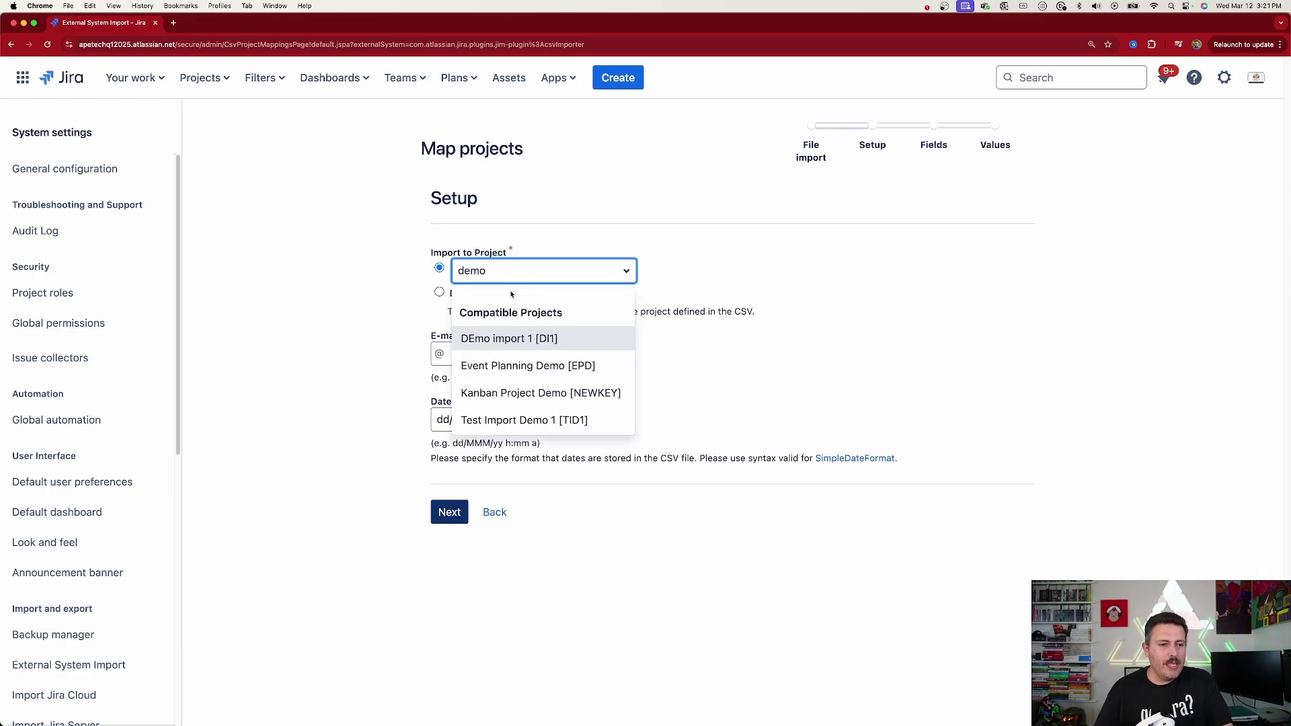
click(501, 340)
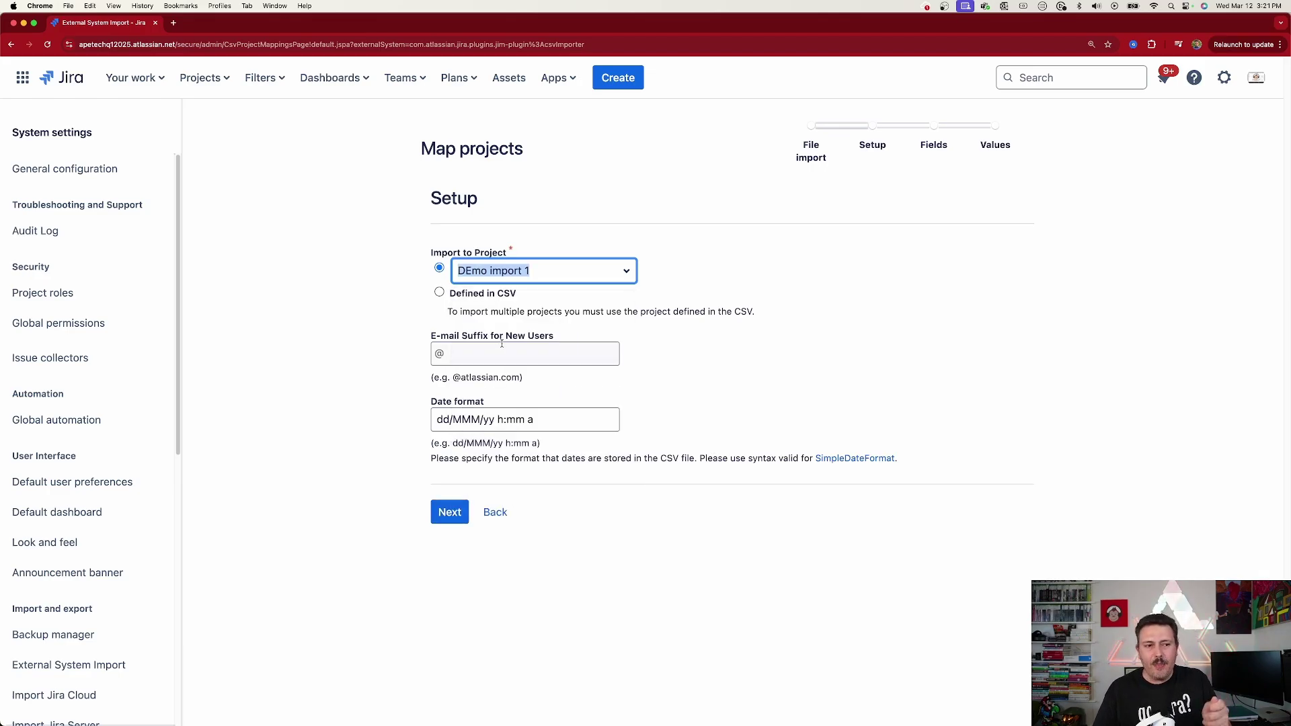
click(450, 514)
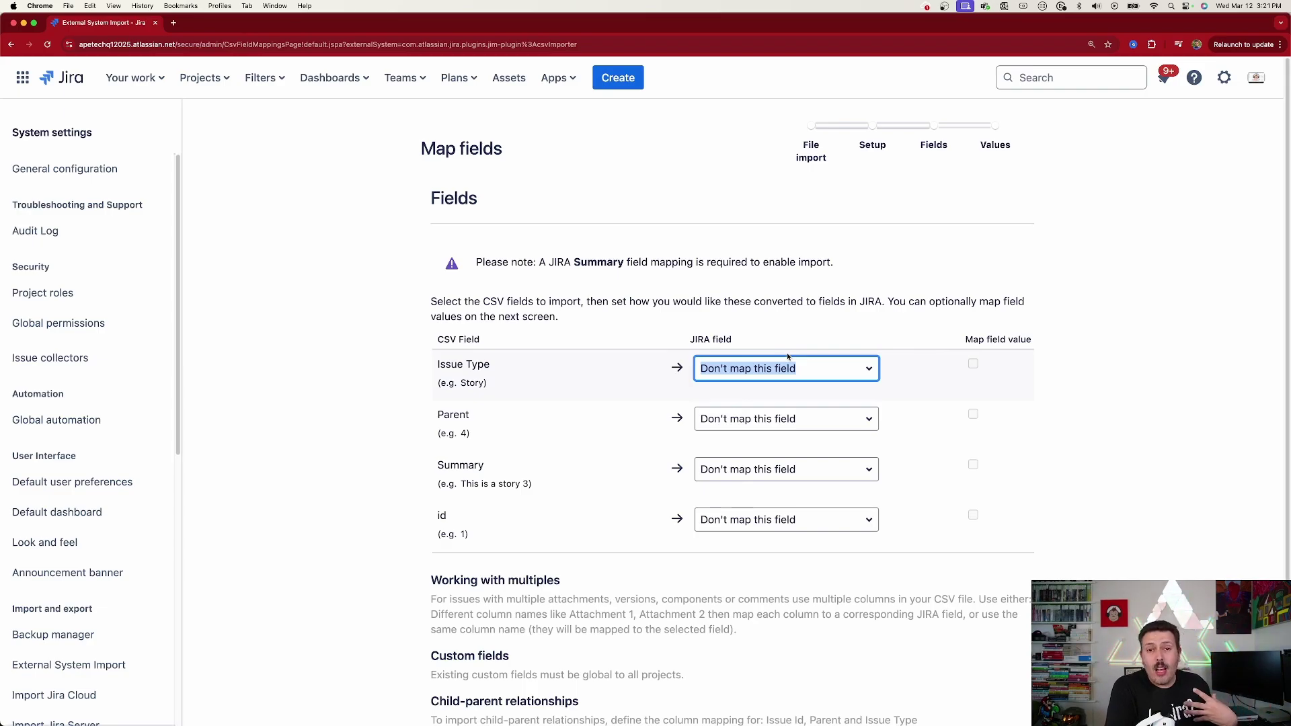
Step: Map the CSV columns to the Issue Type, Parent and Summary fields
text(issue)
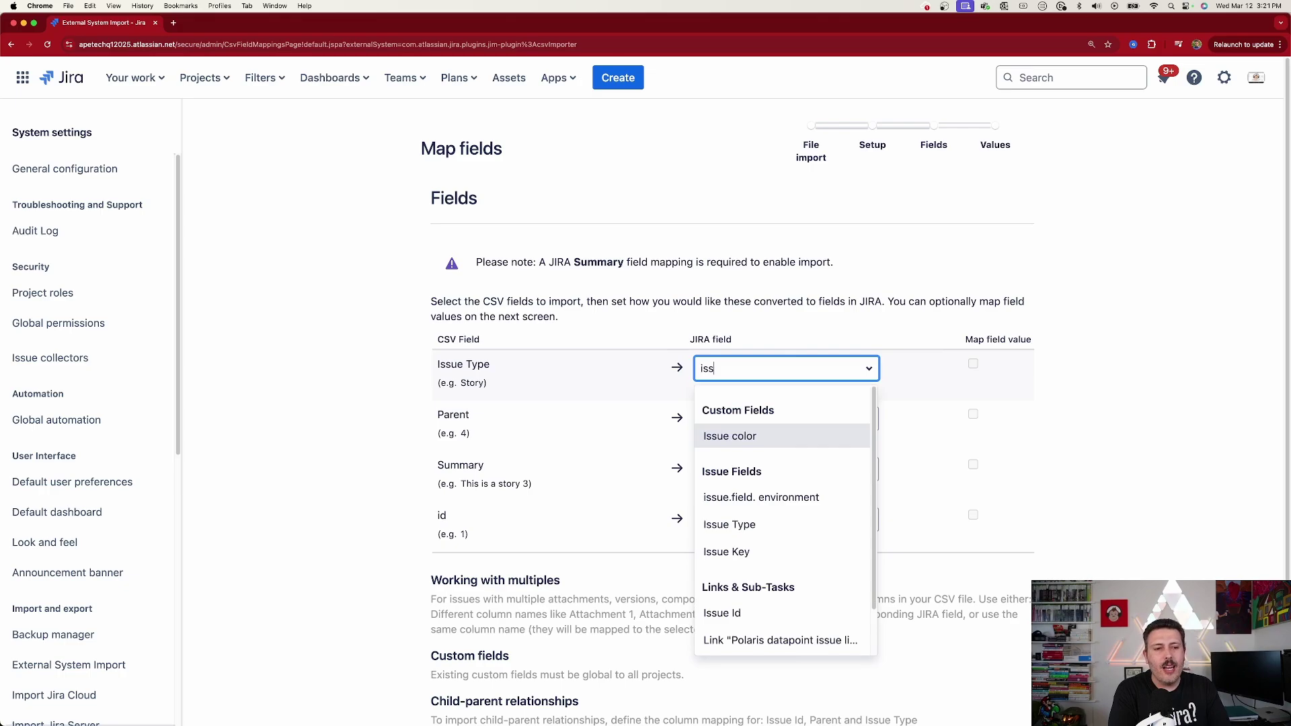
key(Down)
key(Down)
key(Return)
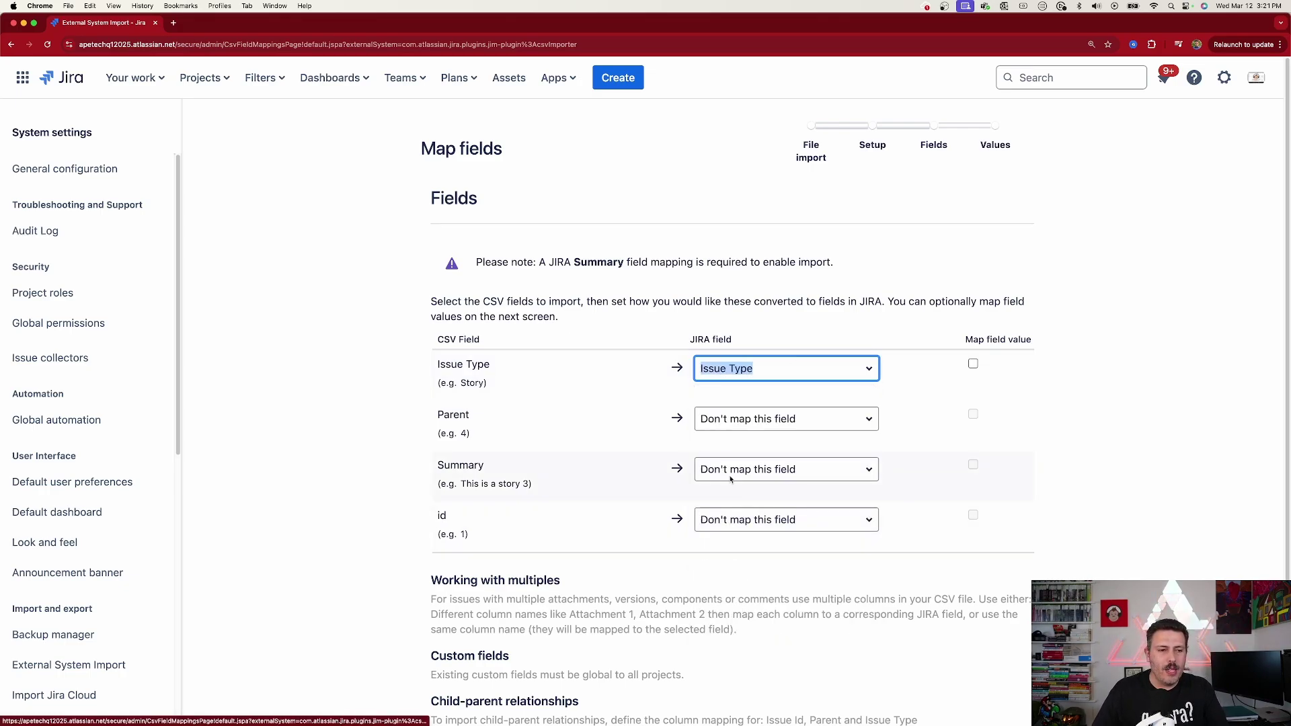
click(755, 418)
text(parent)
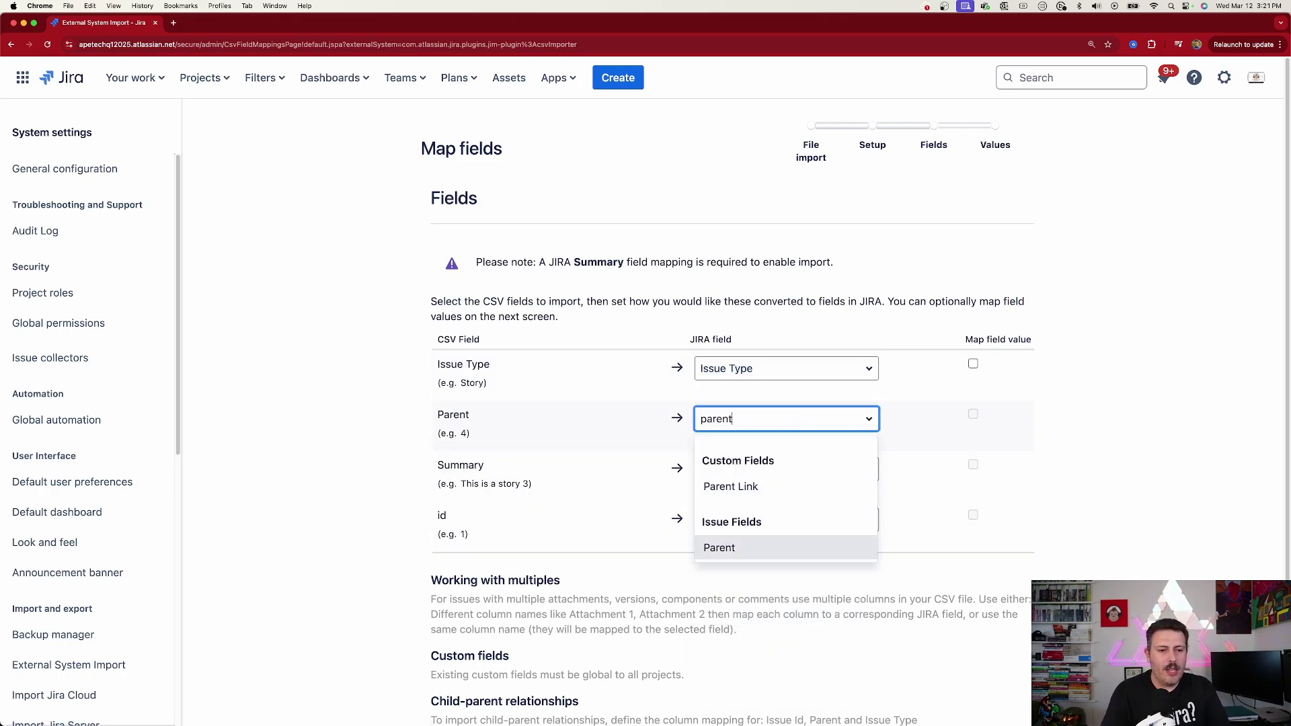
click(740, 552)
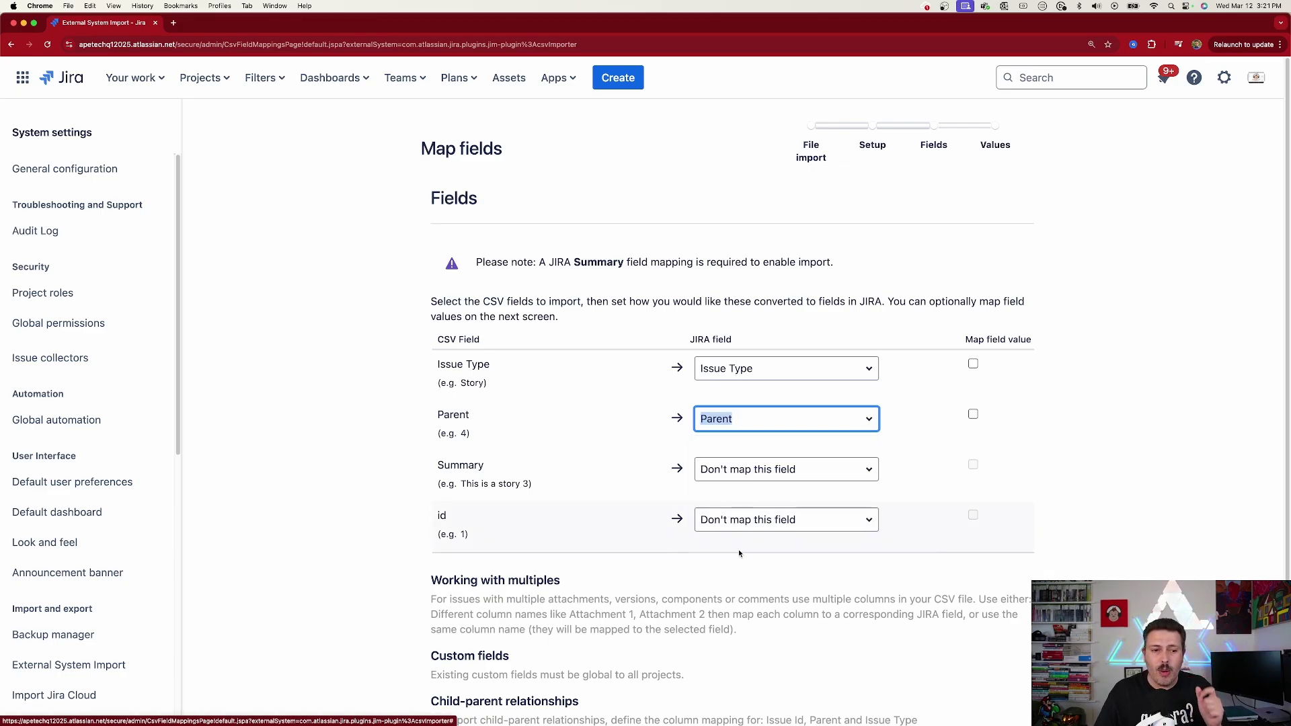
click(739, 469)
text(summ)
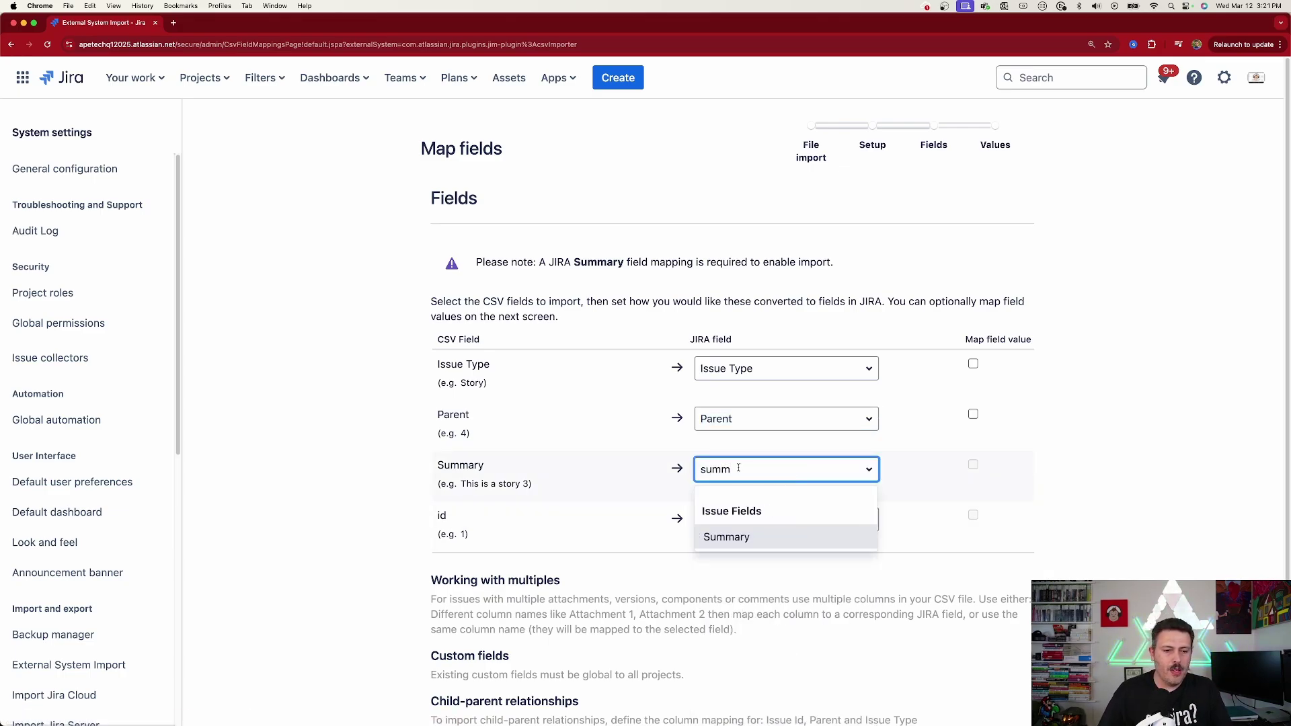
click(744, 537)
Step: Map the id column to Issue Id, tick Map field value for Issue Type, and continue
click(747, 465)
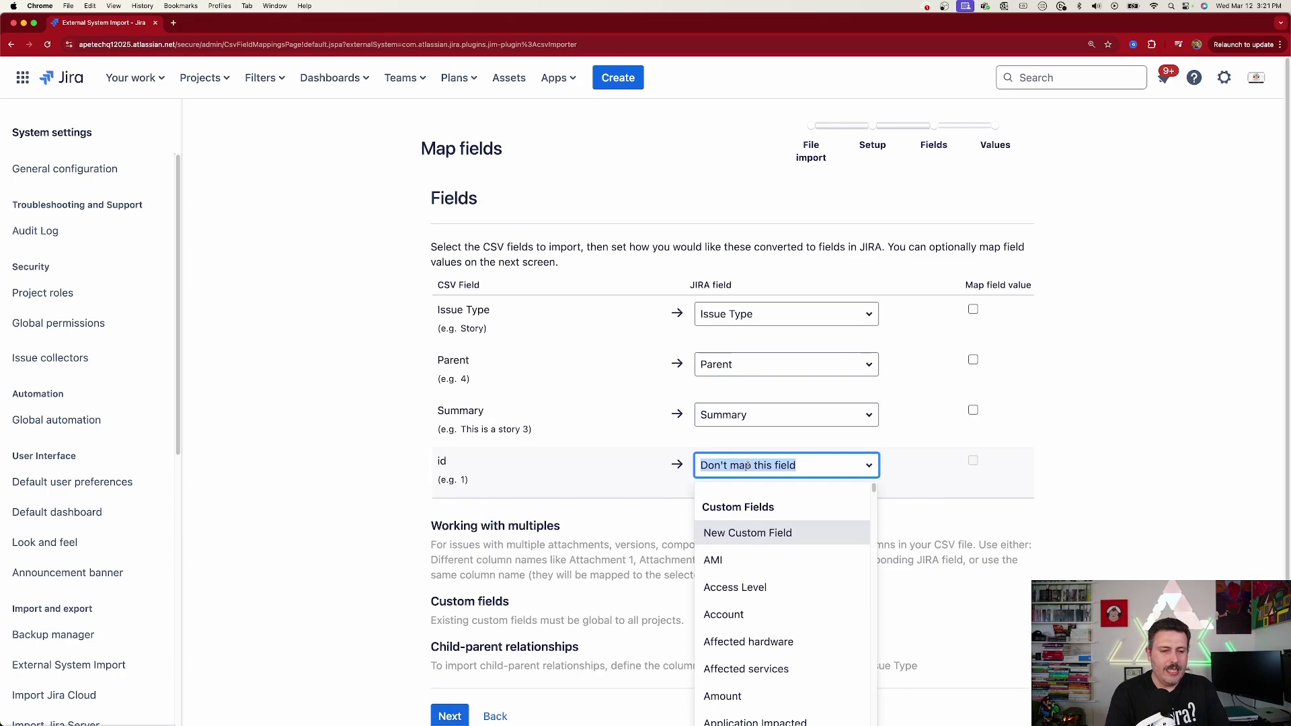
text(issue)
key(Down)
key(Down)
key(Down)
key(Down)
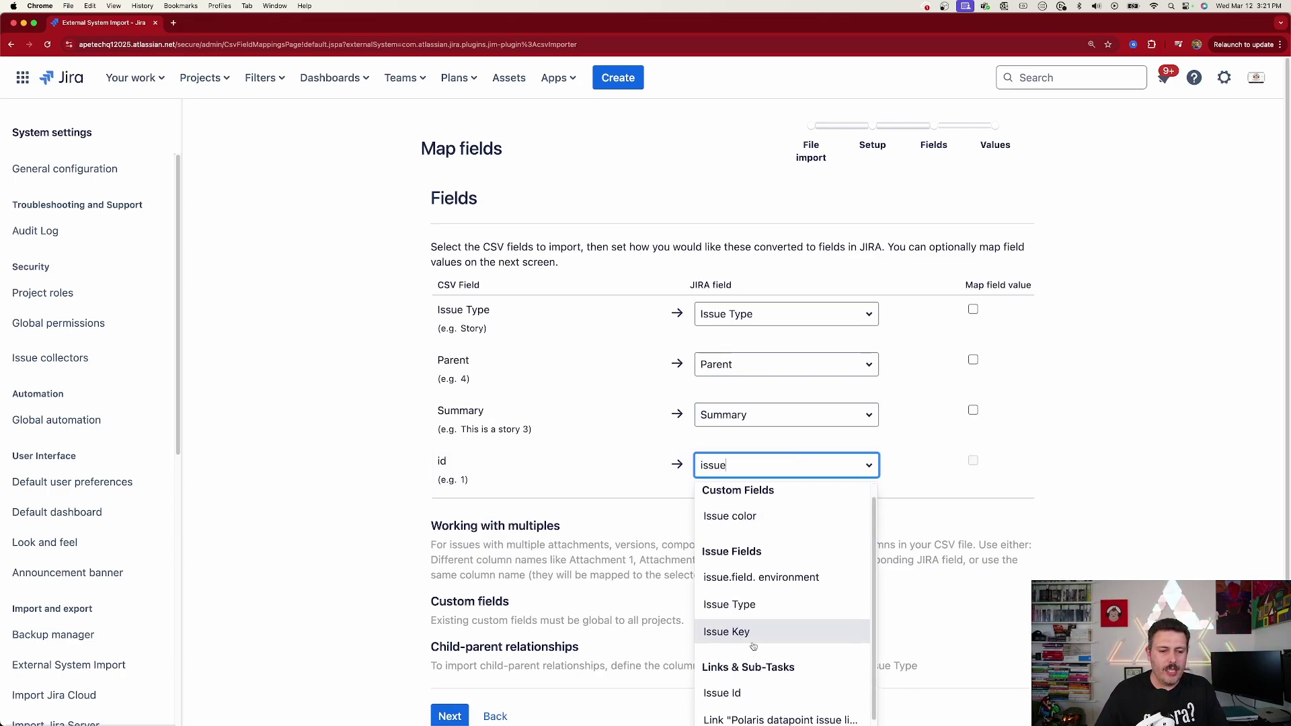
key(Return)
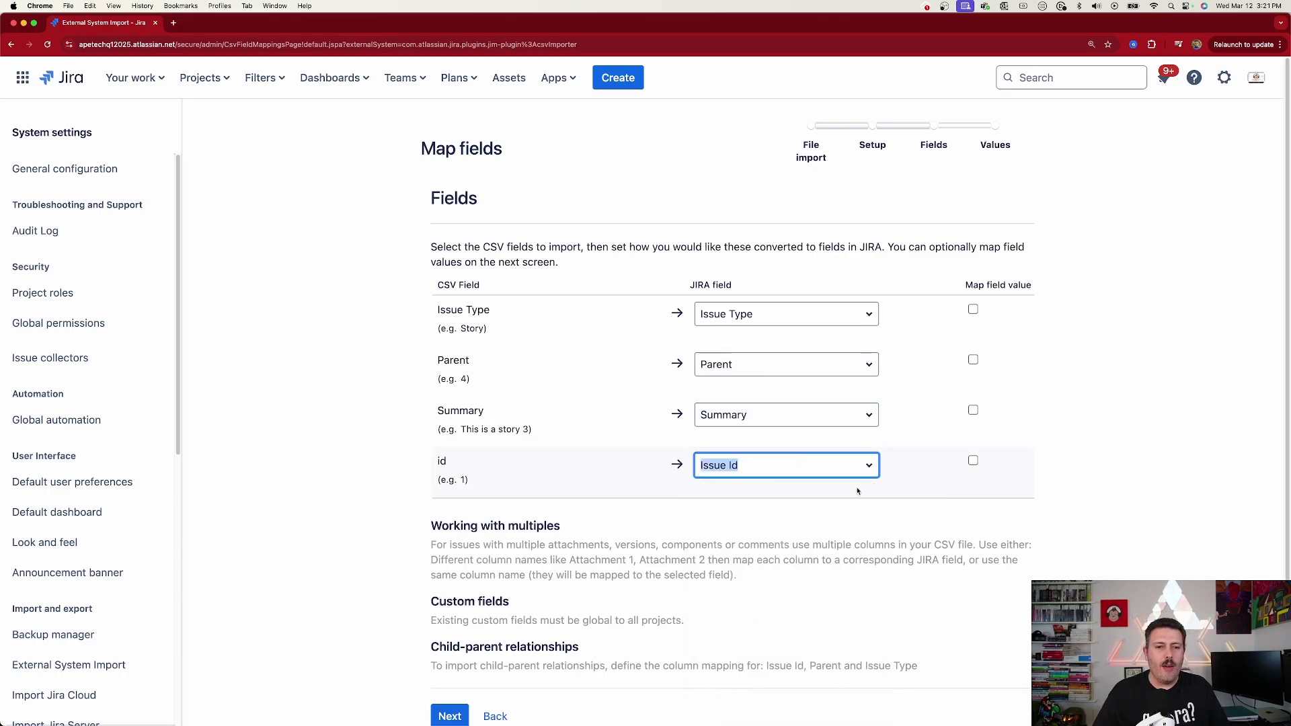
click(972, 309)
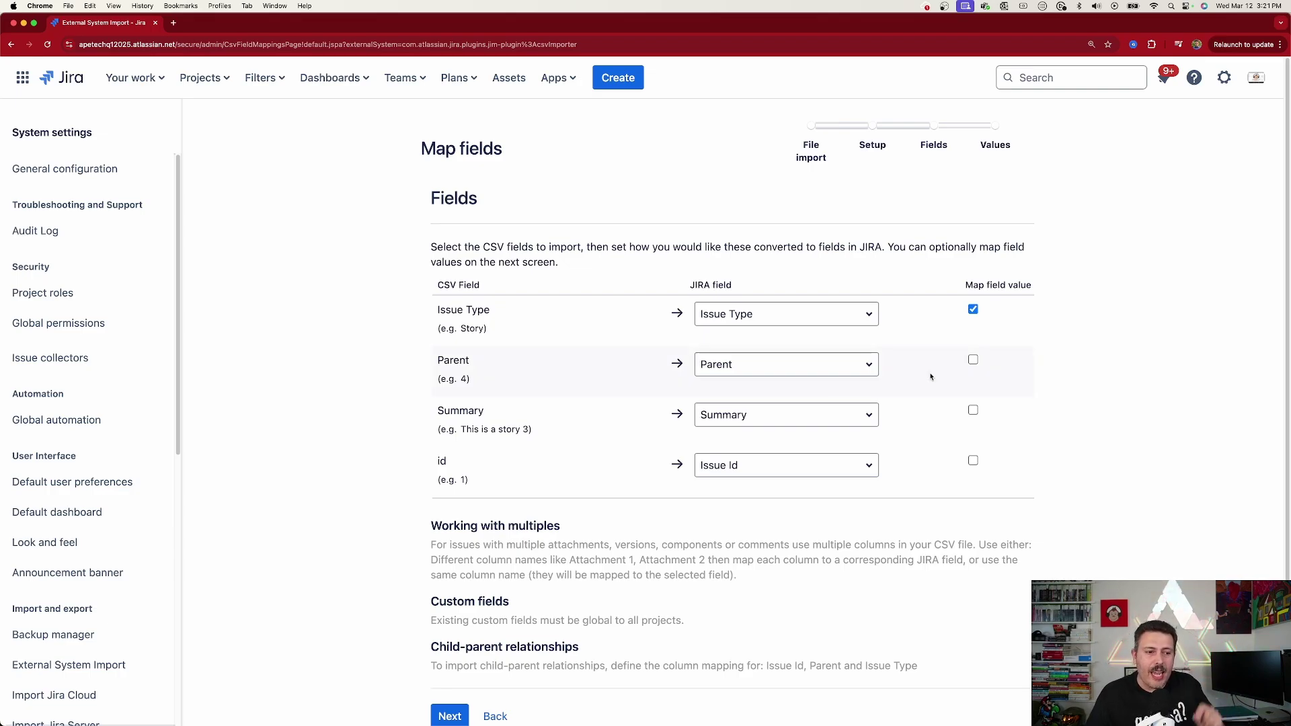
scroll(468, 665, down, 1)
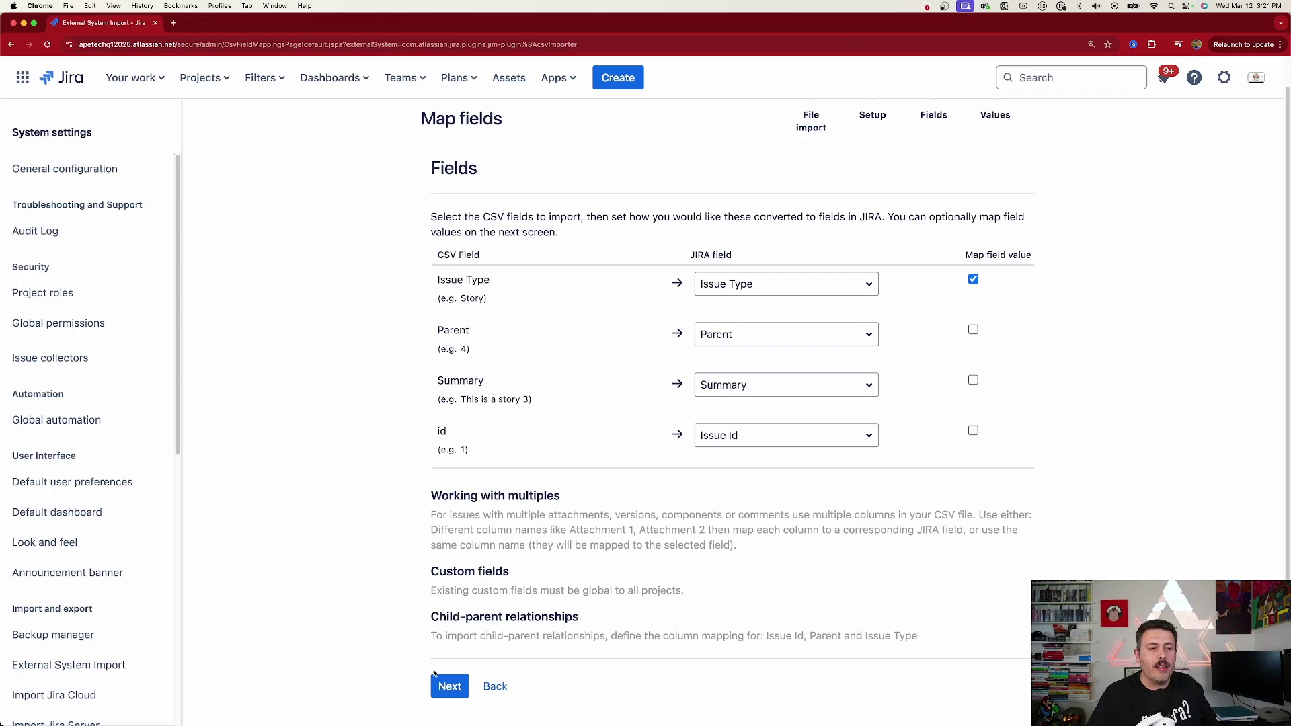
click(447, 693)
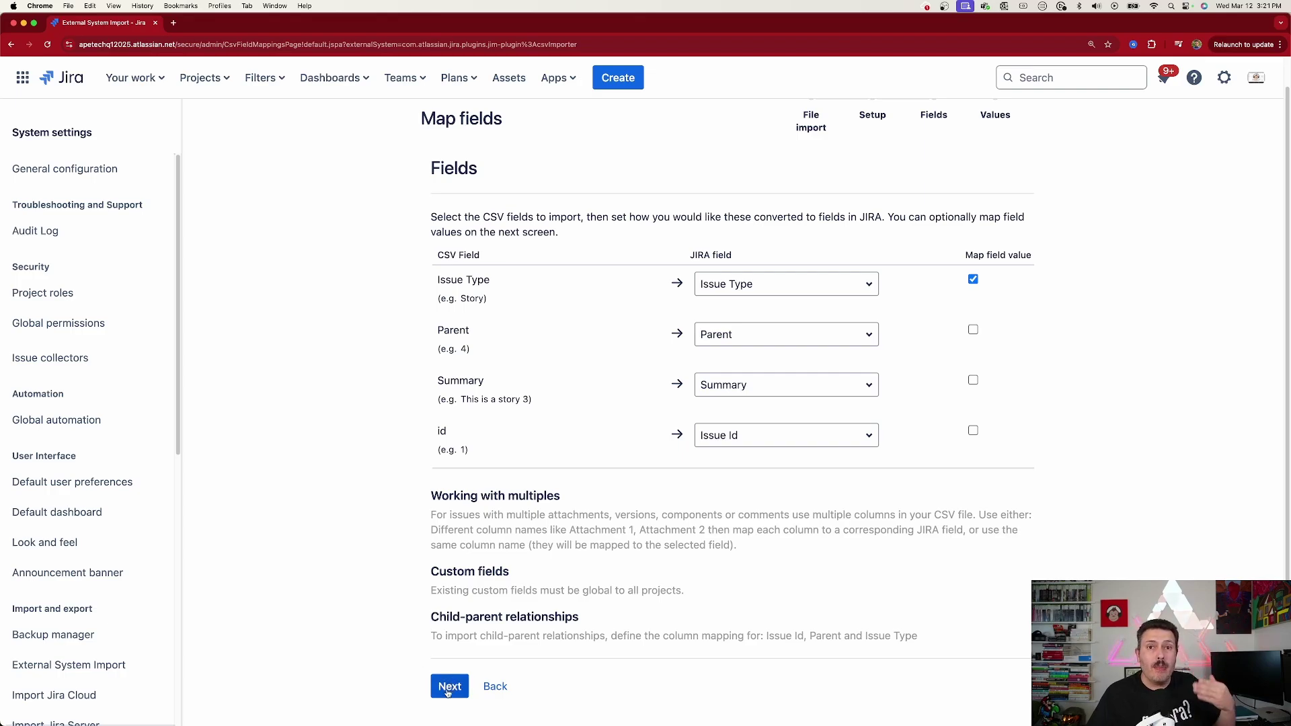
click(448, 693)
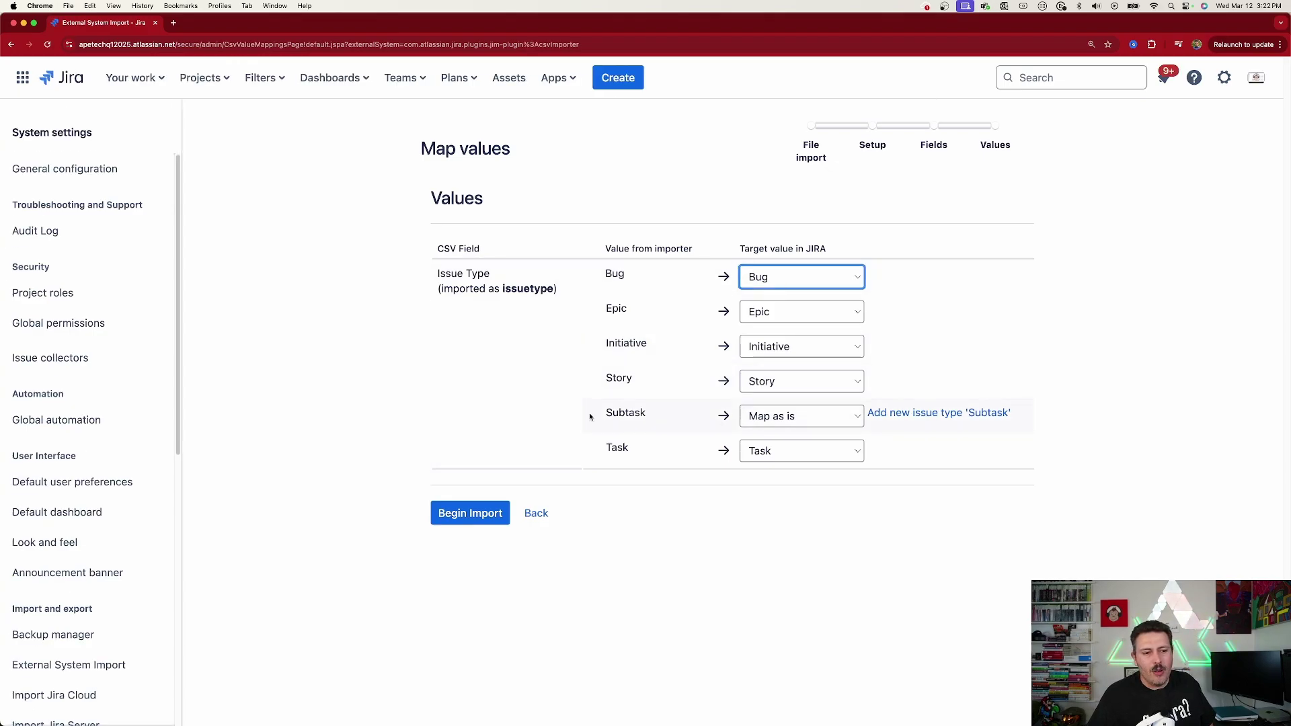
Step: Map the CSV's Subtask value to Jira's Sub-task type and begin the import
click(823, 416)
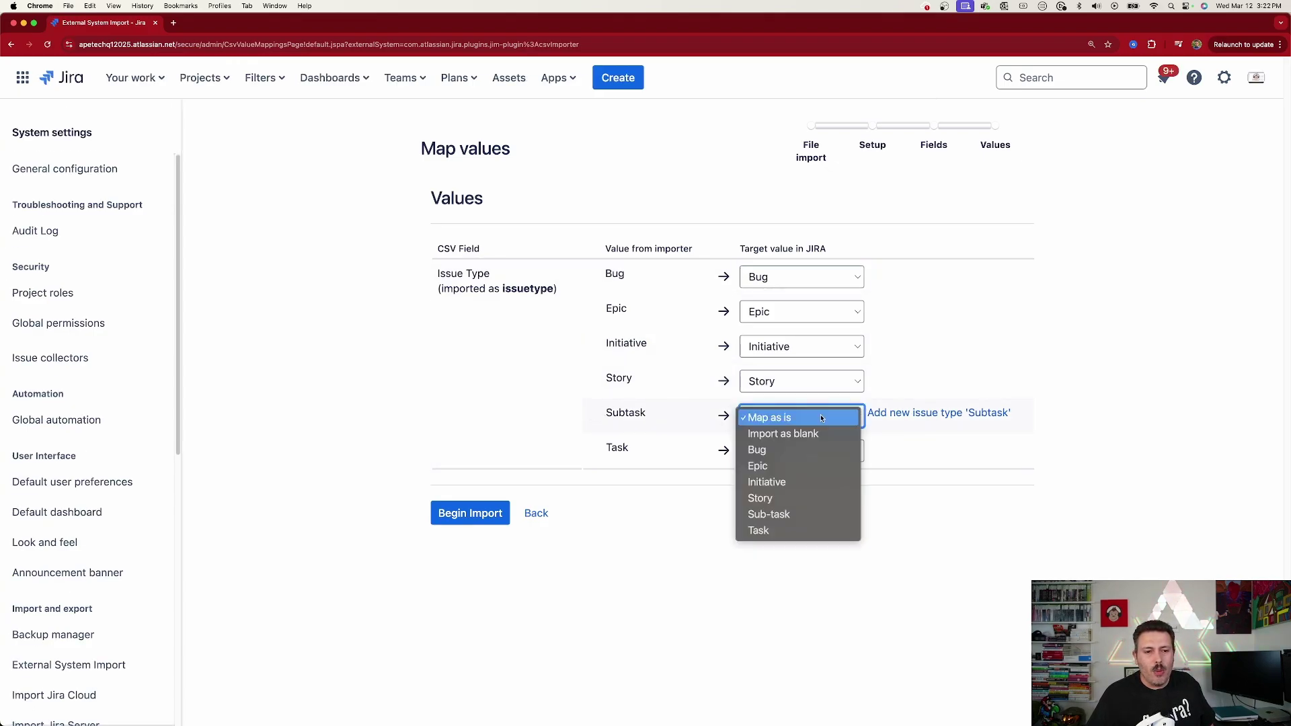
click(780, 513)
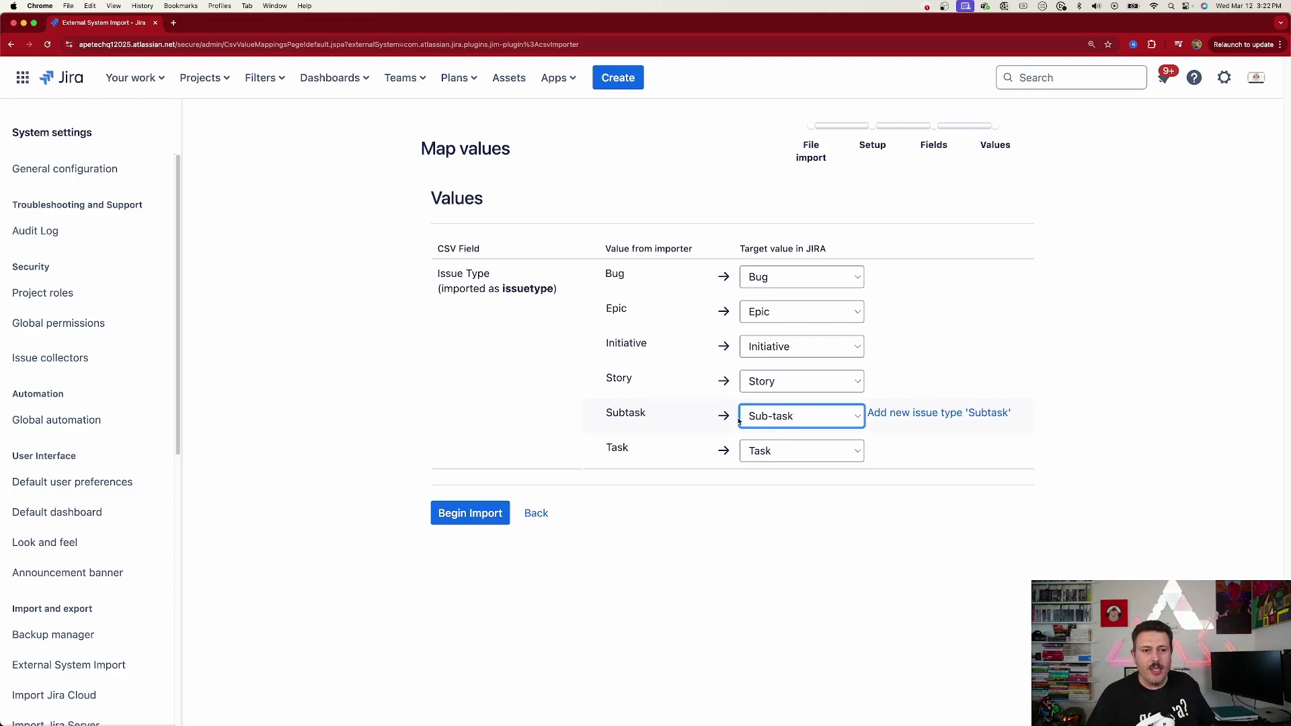
click(466, 518)
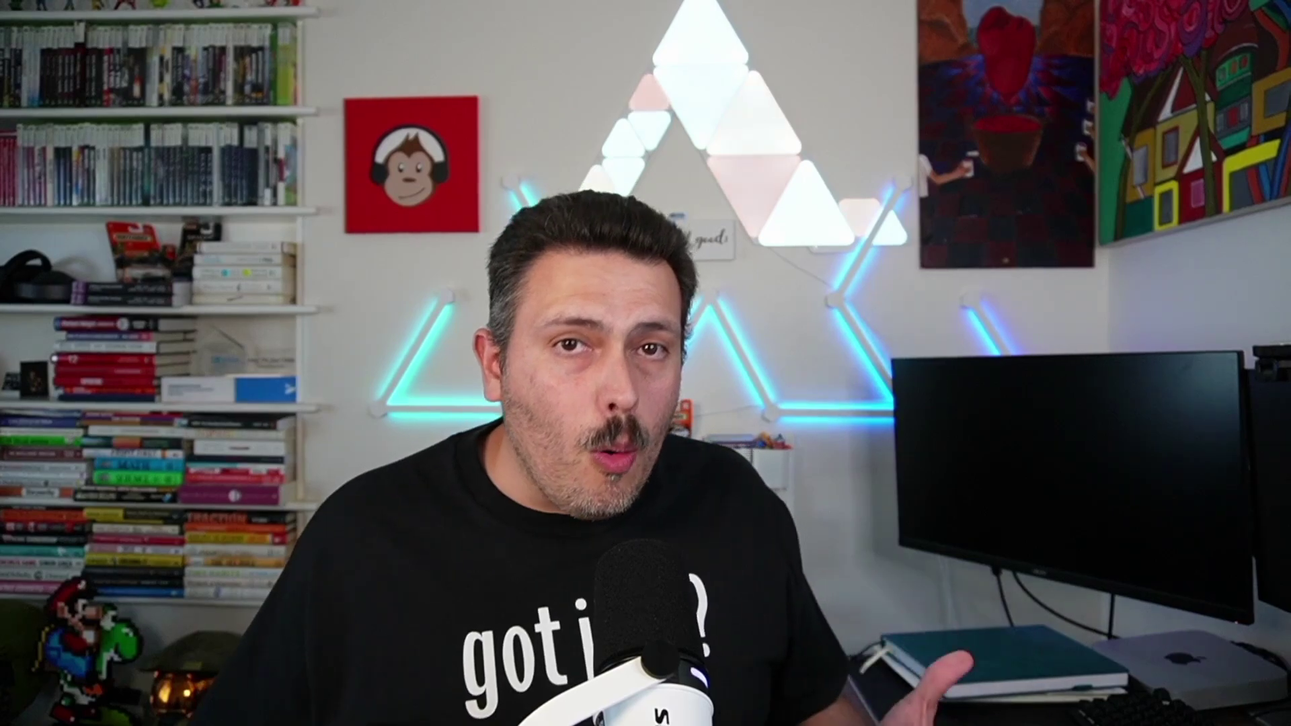